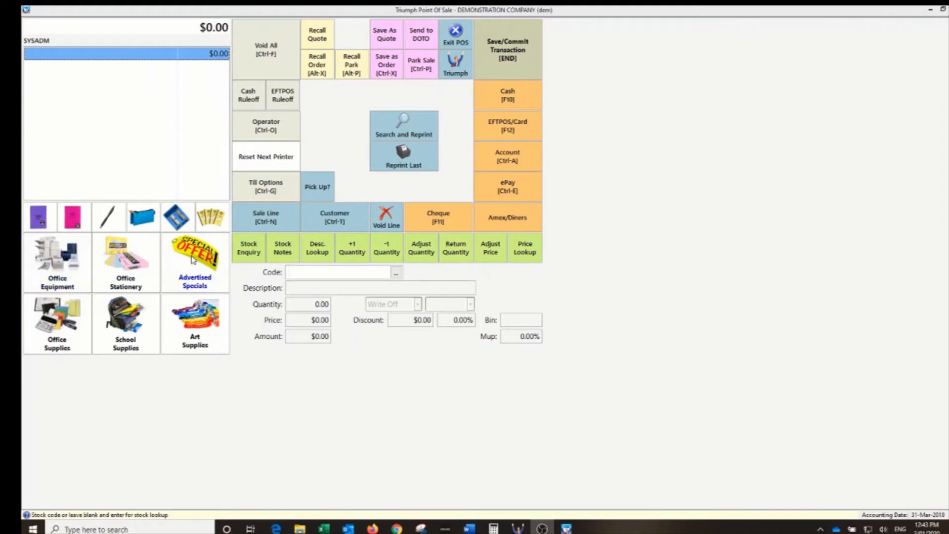
- Add one Guard Minute Books 14 x 9 at $41.47 from Office Stationery and start an ePay payment
{"action": "left_click", "coordinate": [127, 267]}
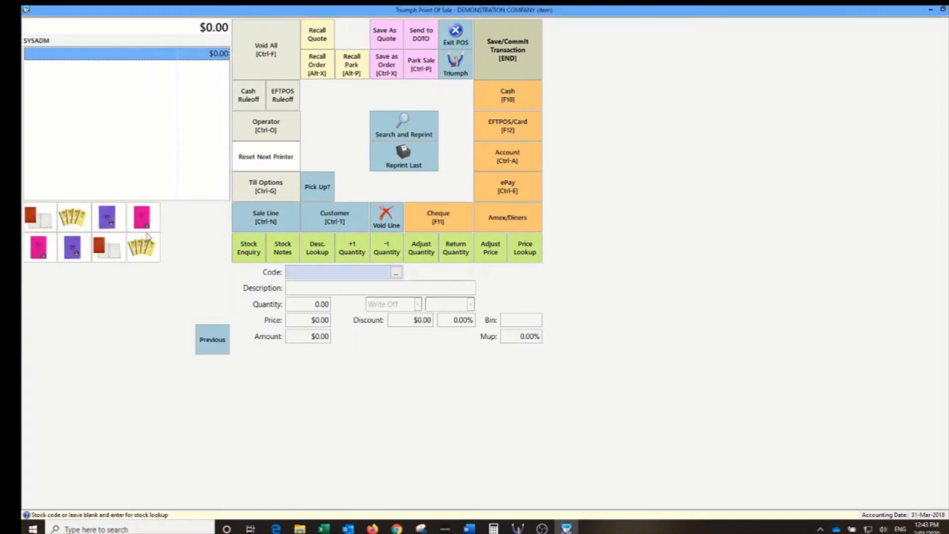
{"action": "left_click", "coordinate": [49, 223]}
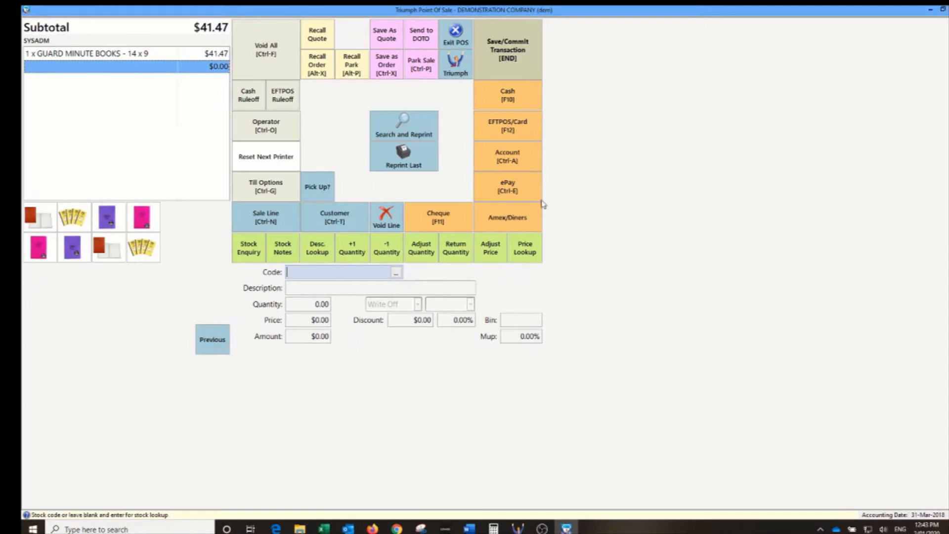
{"action": "left_click", "coordinate": [506, 185]}
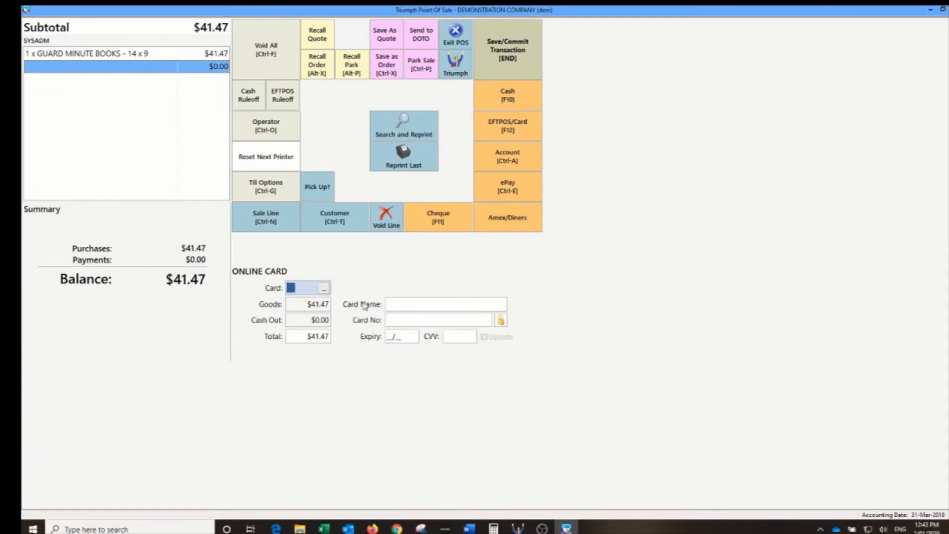
- Choose Visa Card (VC) as the card type and accept the $41.47 total
{"action": "left_click", "coordinate": [324, 288]}
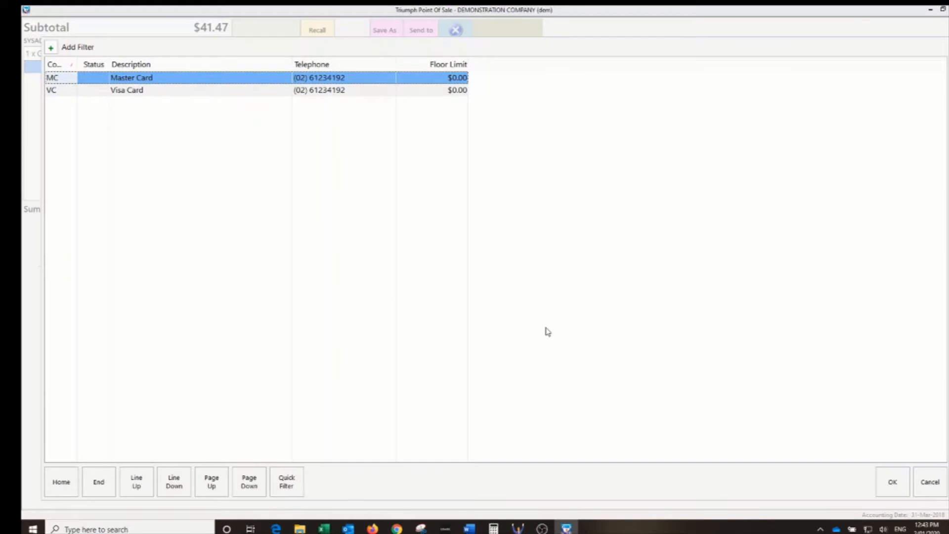
{"action": "double_click", "coordinate": [147, 92]}
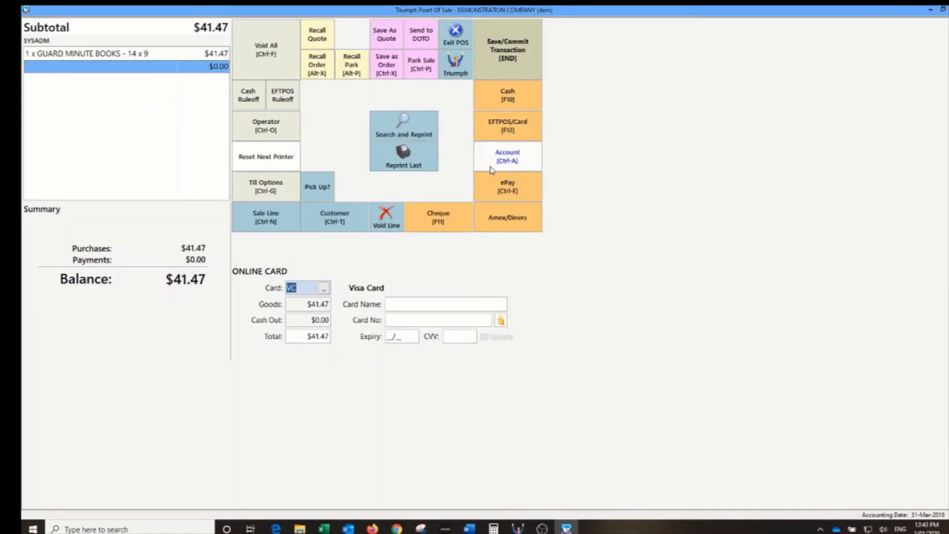
{"action": "key", "text": "Return"}
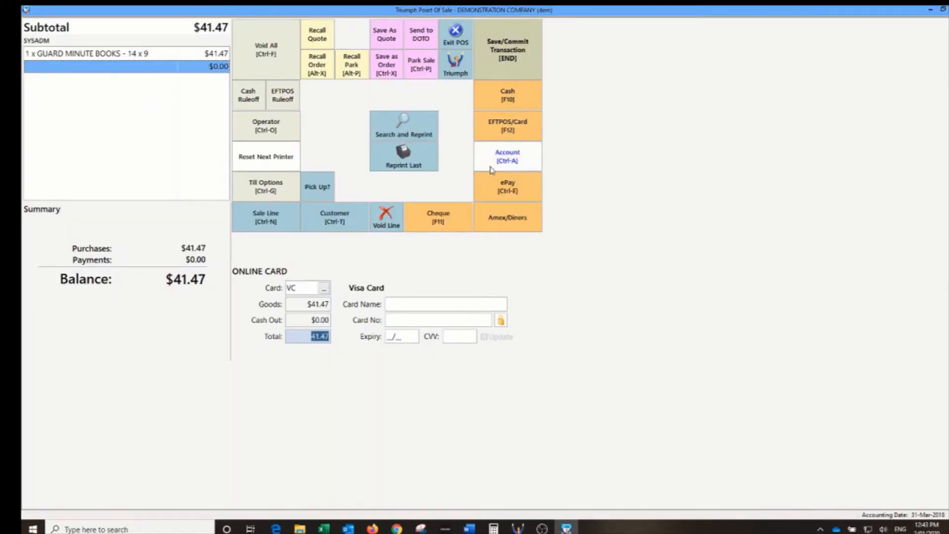
{"action": "key", "text": "Return"}
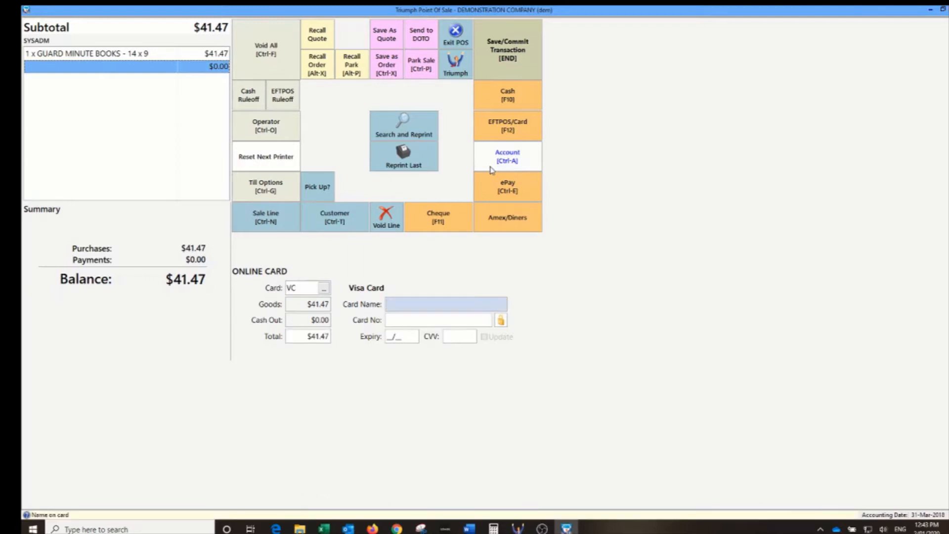
- Enter the cardholder's name, card number, expiry date and security code, and submit the payment
{"action": "key", "text": "Return"}
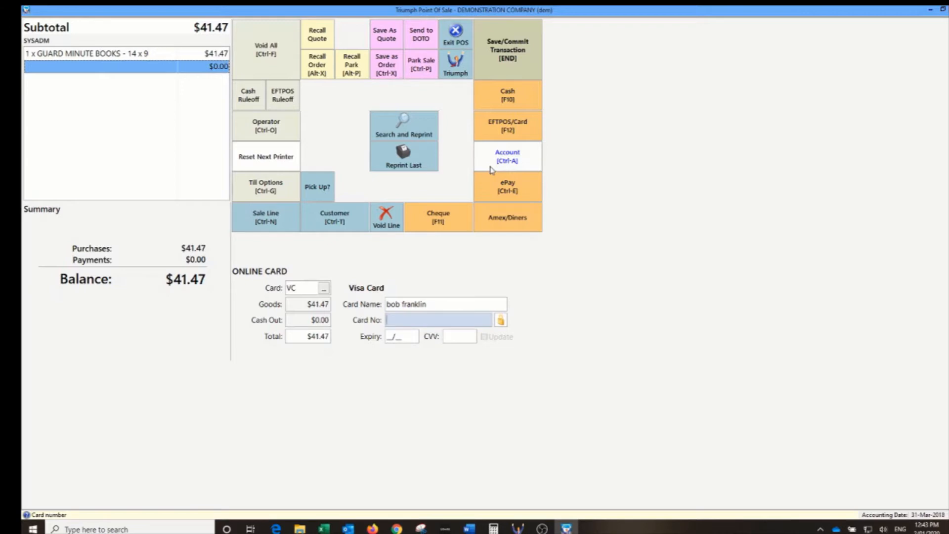
{"action": "type", "text": "4987654321098769"}
{"action": "key", "text": "Tab"}
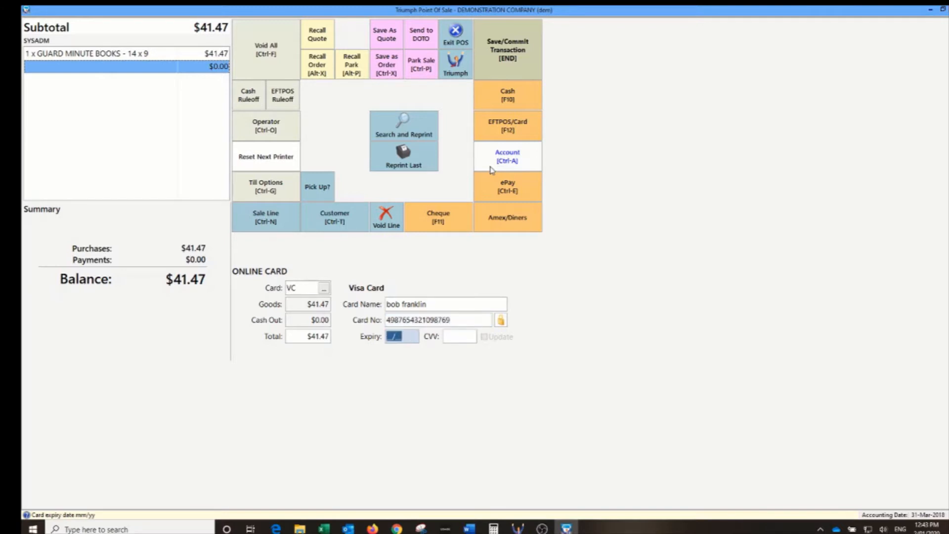
{"action": "type", "text": "0521"}
{"action": "key", "text": "Tab"}
{"action": "type", "text": "111"}
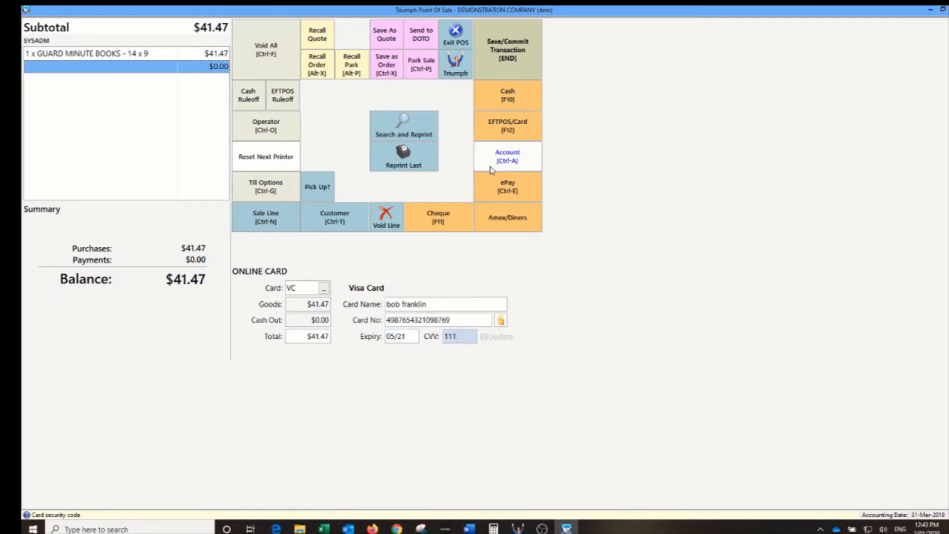
{"action": "key", "text": "Return"}
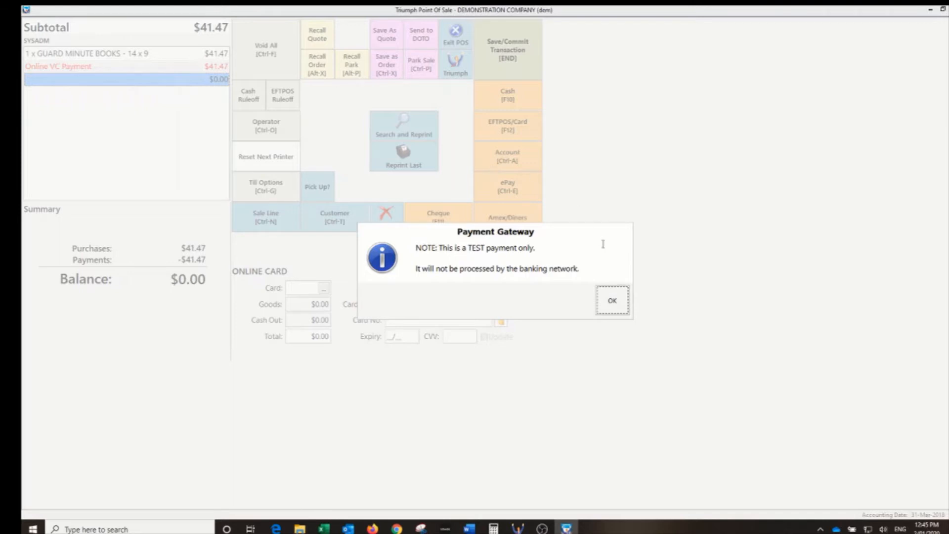
- Acknowledge the test-payment notice, then preview the $41.47 tax invoice receipt and close it
{"action": "left_click", "coordinate": [614, 299]}
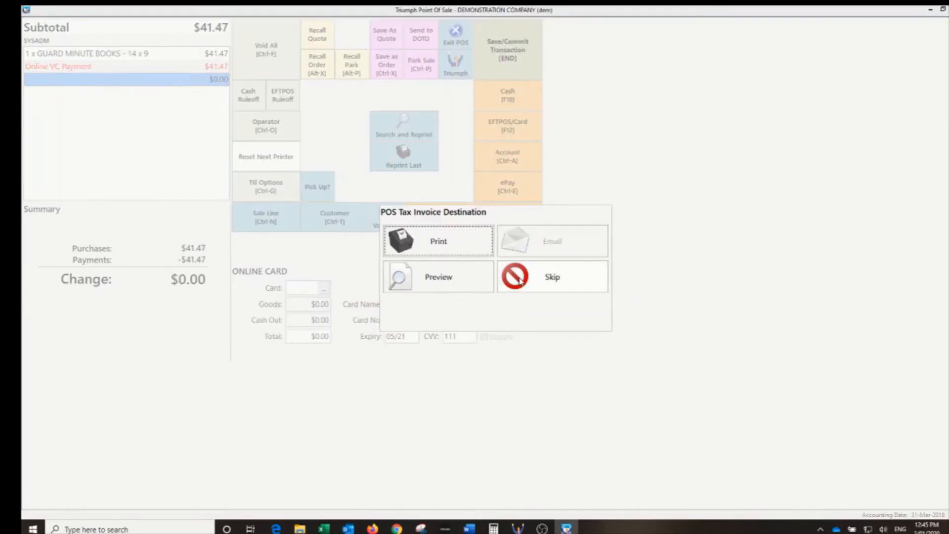
{"action": "left_click", "coordinate": [436, 280]}
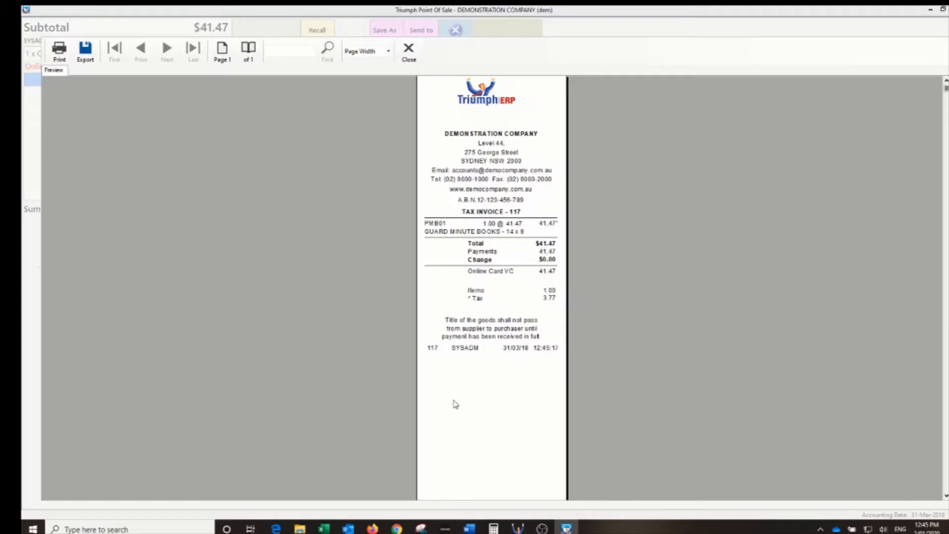
{"action": "left_click", "coordinate": [409, 51]}
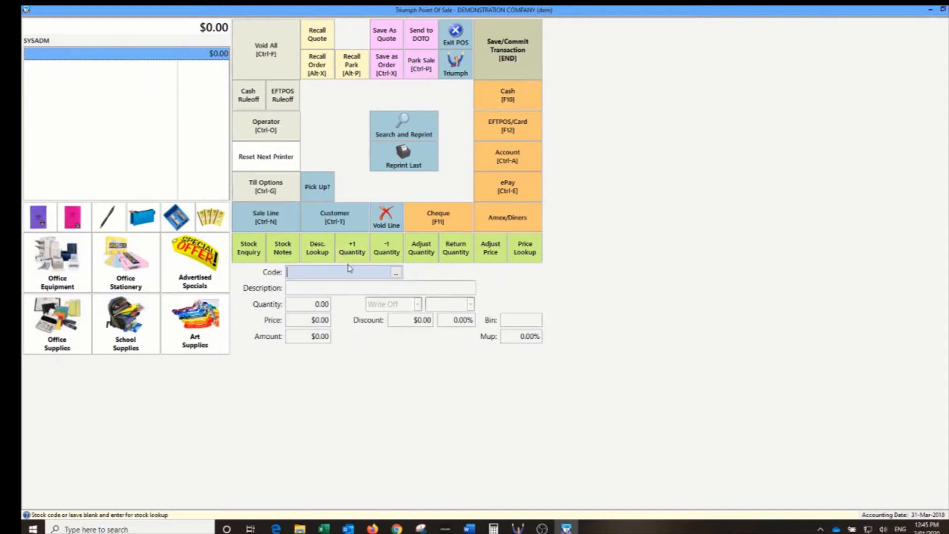
- Add stock item 0692, Endeavour Ruled Office Pads - A4 at $11.40, to the sale
{"action": "type", "text": "0692"}
{"action": "key", "text": "Return"}
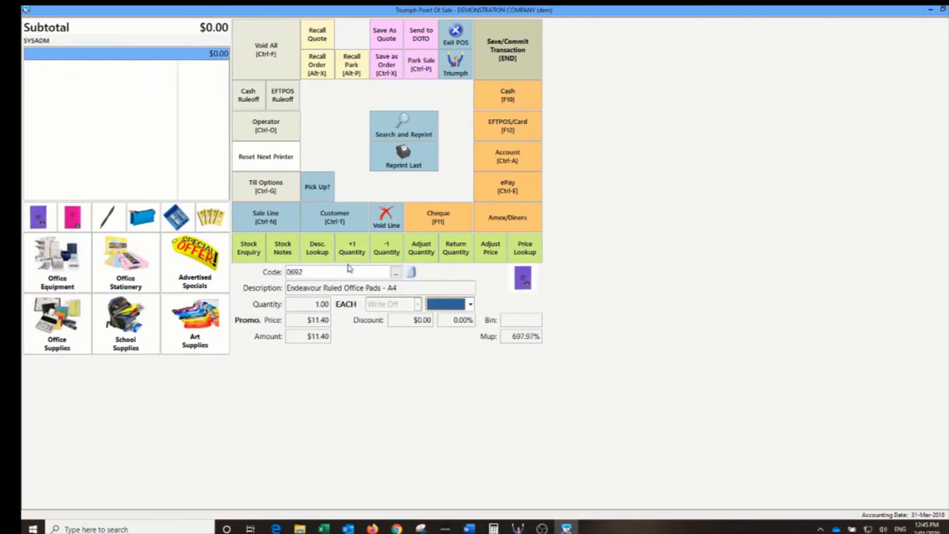
{"action": "left_click", "coordinate": [335, 217]}
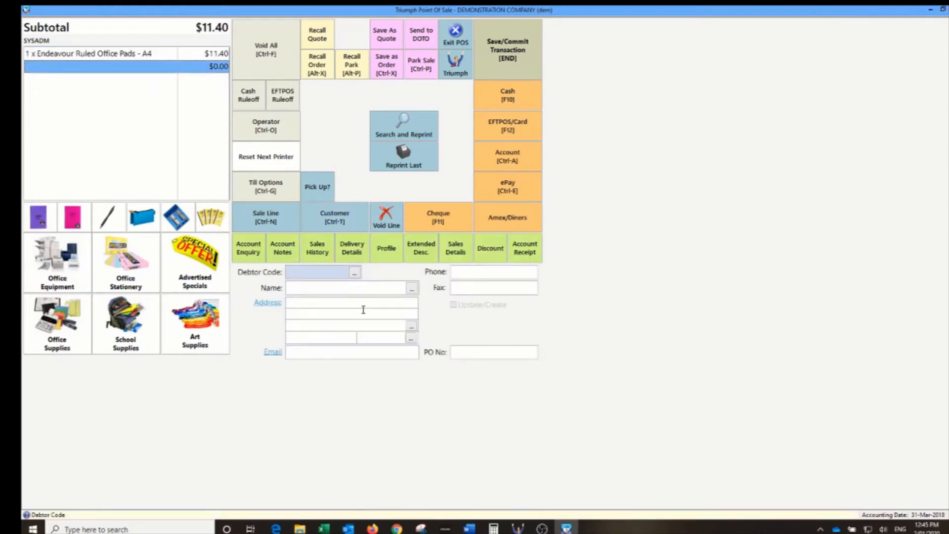
- Attach customer Microscience to the sale and start an online card payment
{"action": "type", "text": "MICROS"}
{"action": "key", "text": "Return"}
{"action": "key", "text": "ctrl+n"}
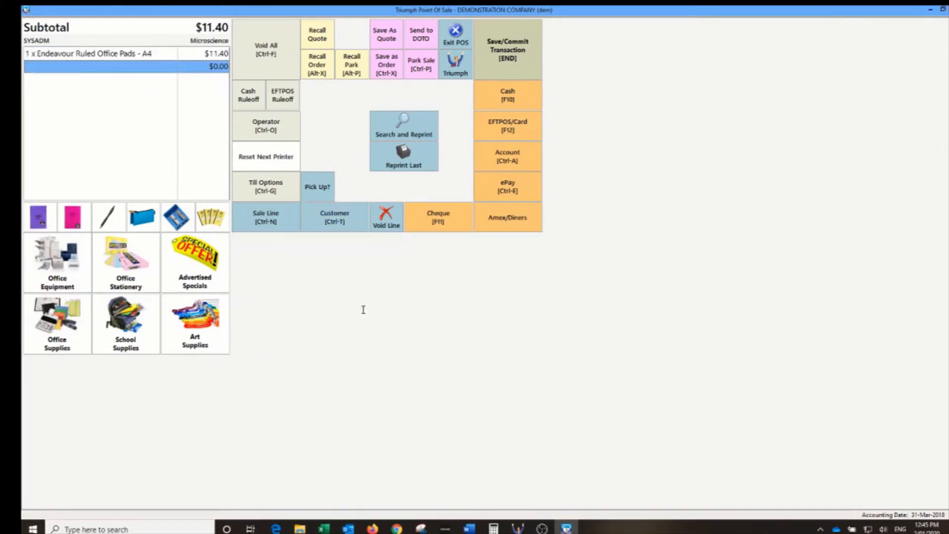
{"action": "left_click", "coordinate": [508, 217]}
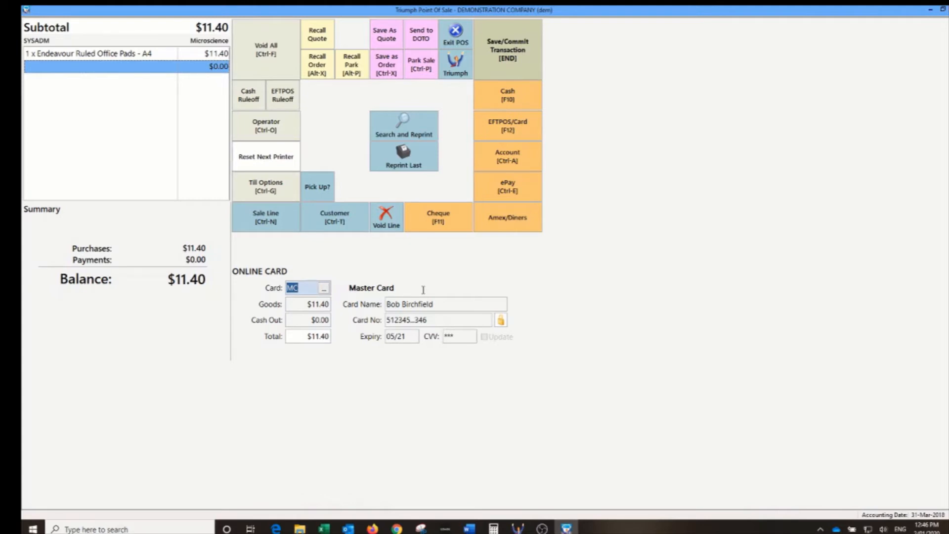
- Charge $11.40 to Microscience's saved Master Card, then preview and close the tax invoice
{"action": "key", "text": "Return"}
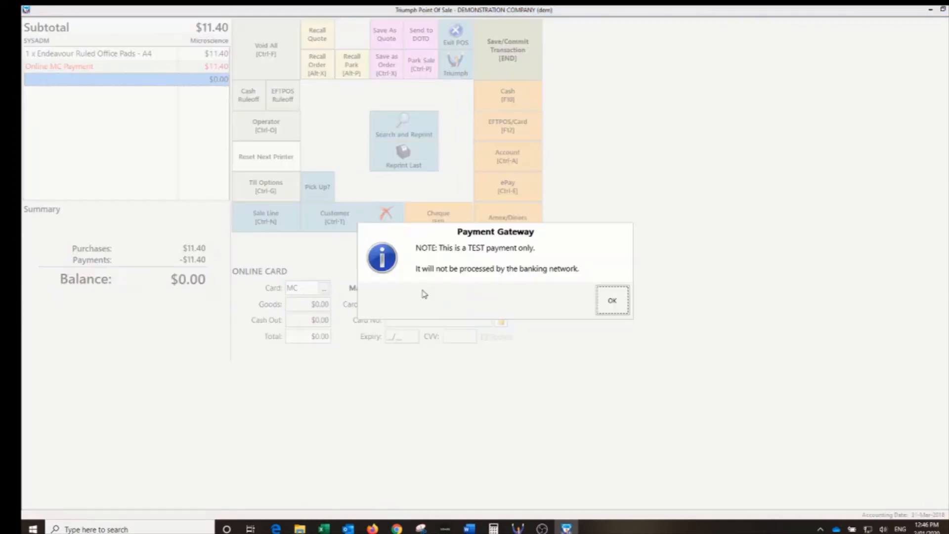
{"action": "key", "text": "Return"}
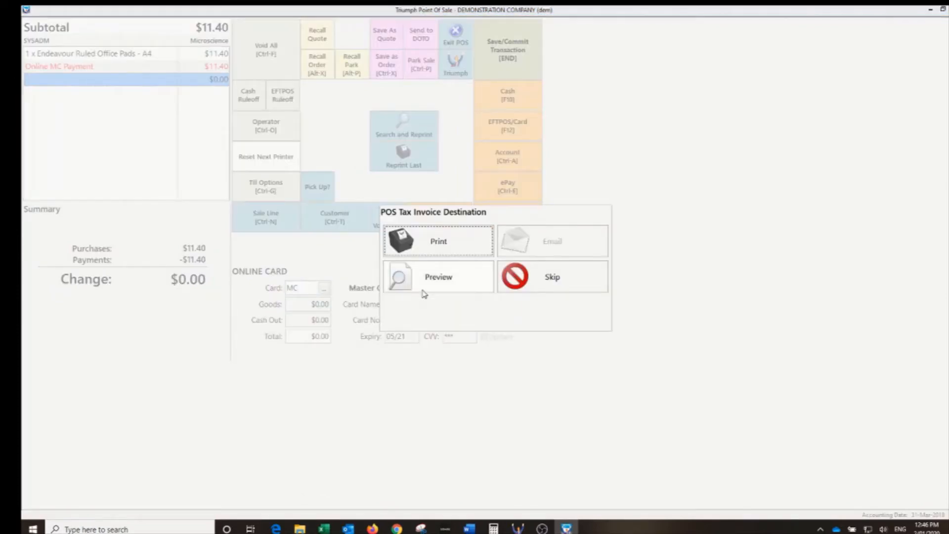
{"action": "left_click", "coordinate": [430, 285]}
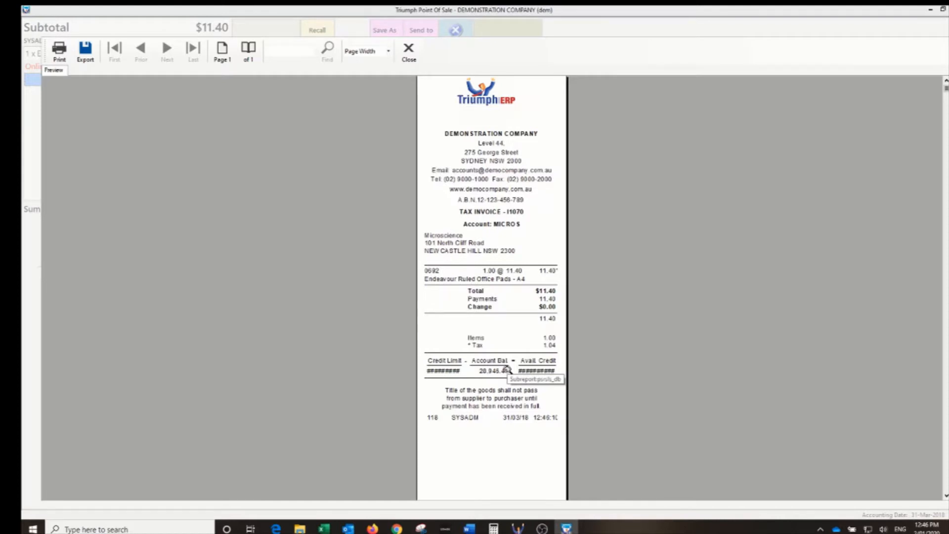
{"action": "left_click", "coordinate": [409, 52]}
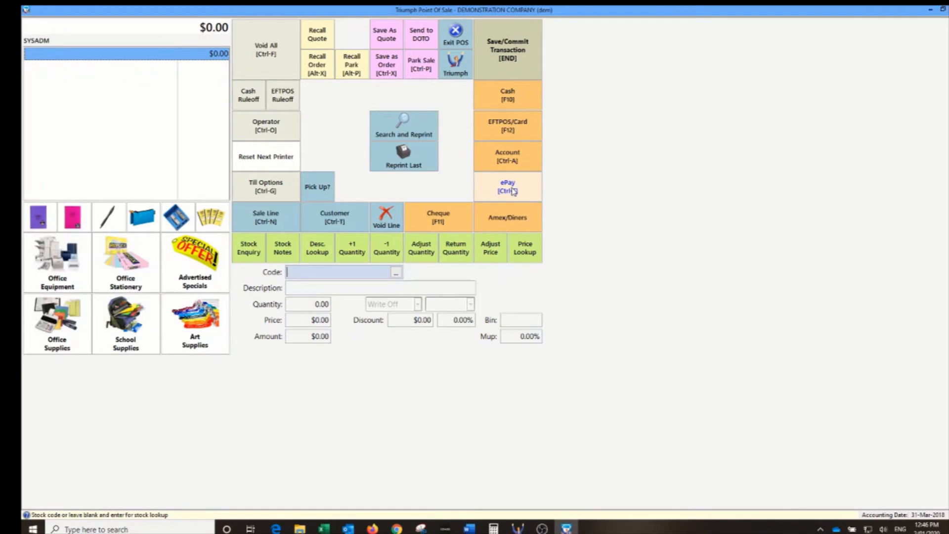
- Exit the point of sale and look over the Sales Analysis Control settings
{"action": "left_click", "coordinate": [456, 34]}
{"action": "left_click", "coordinate": [573, 303]}
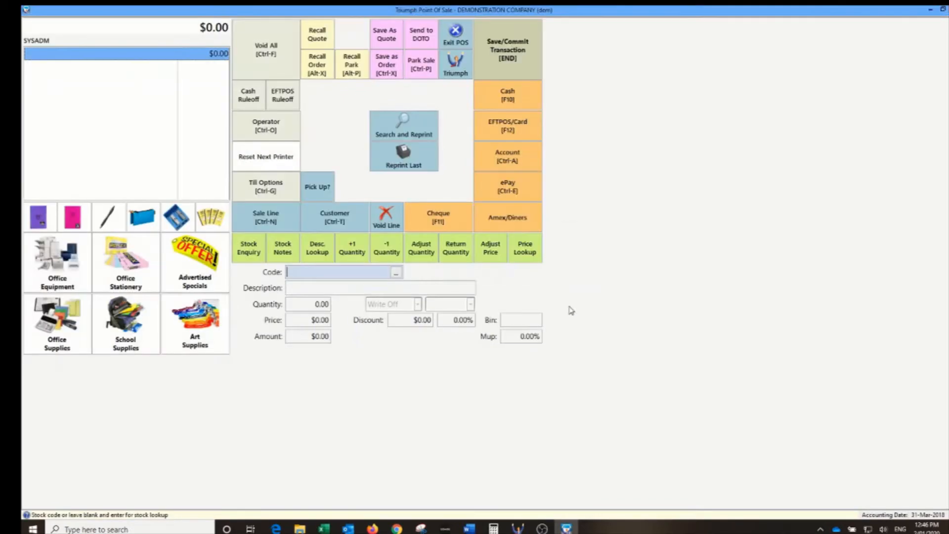
{"action": "left_click", "coordinate": [124, 287]}
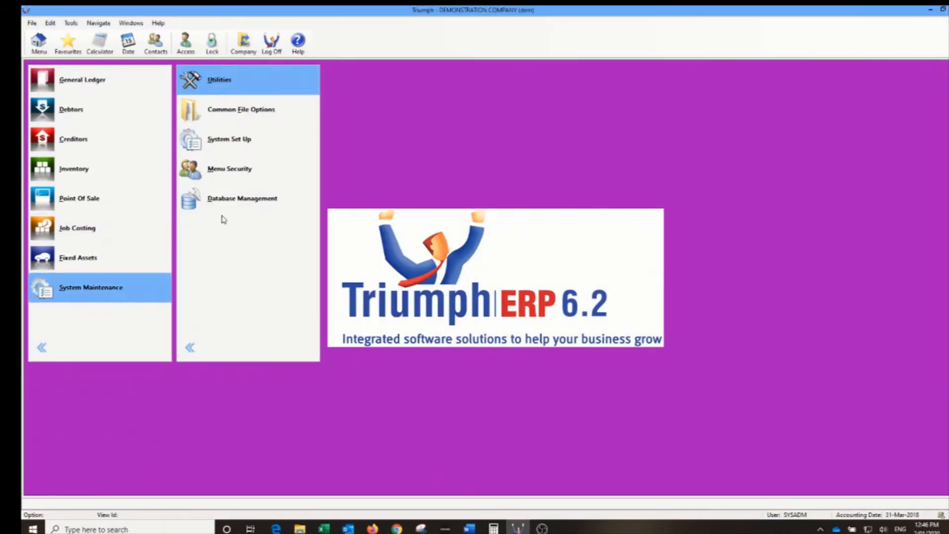
{"action": "left_click", "coordinate": [240, 144]}
{"action": "left_click", "coordinate": [395, 256]}
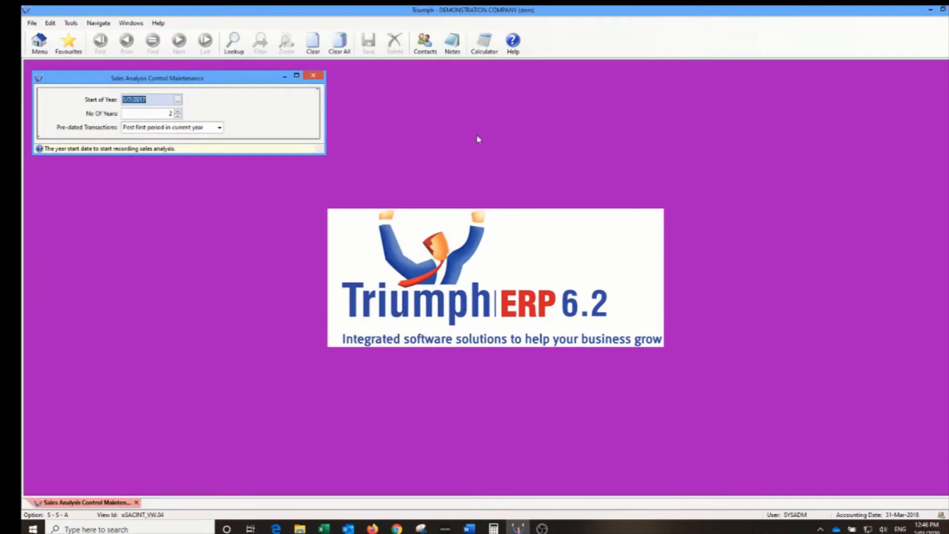
{"action": "left_click", "coordinate": [315, 80]}
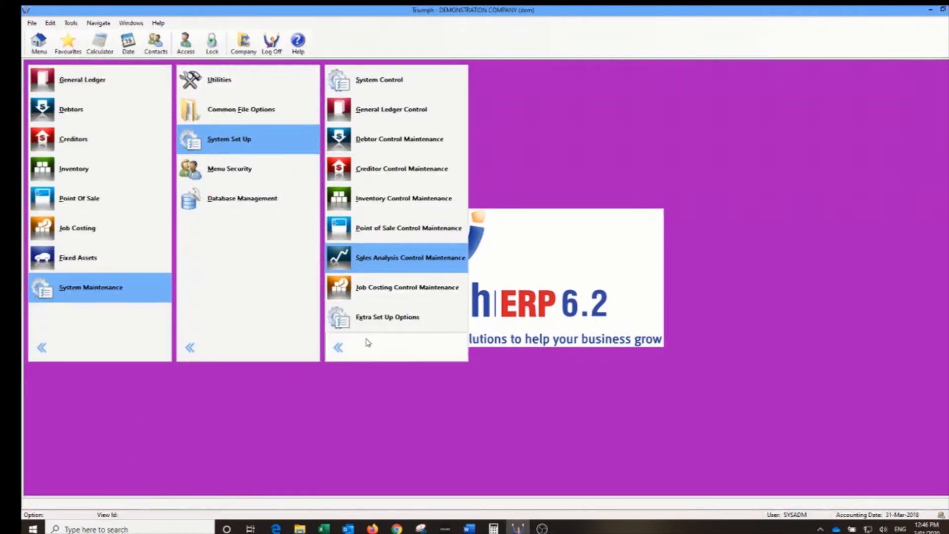
{"action": "left_click", "coordinate": [368, 338]}
- Keep Order Deposits at Always in Sales Order Entry Control, then open Debtors sales order transaction entry
{"action": "left_click", "coordinate": [248, 140]}
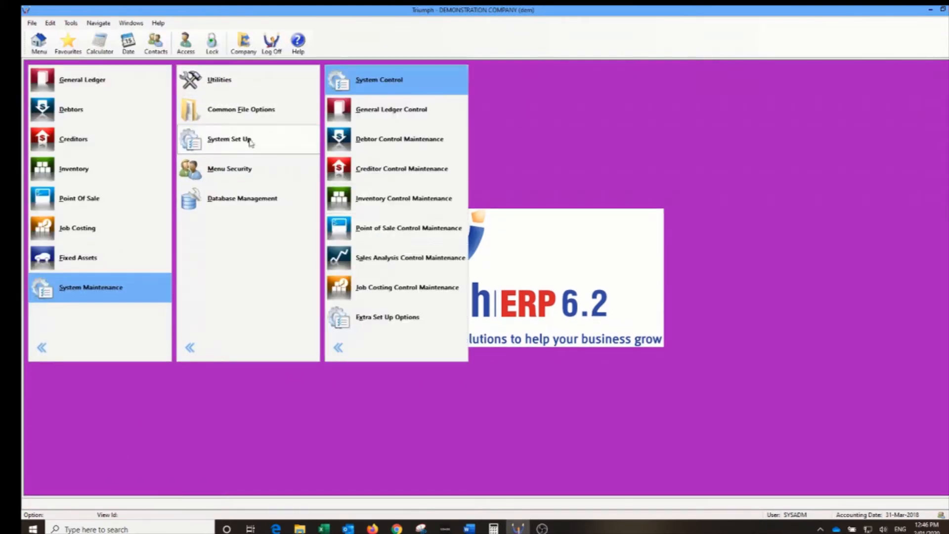
{"action": "left_click", "coordinate": [388, 316]}
{"action": "left_click", "coordinate": [515, 72]}
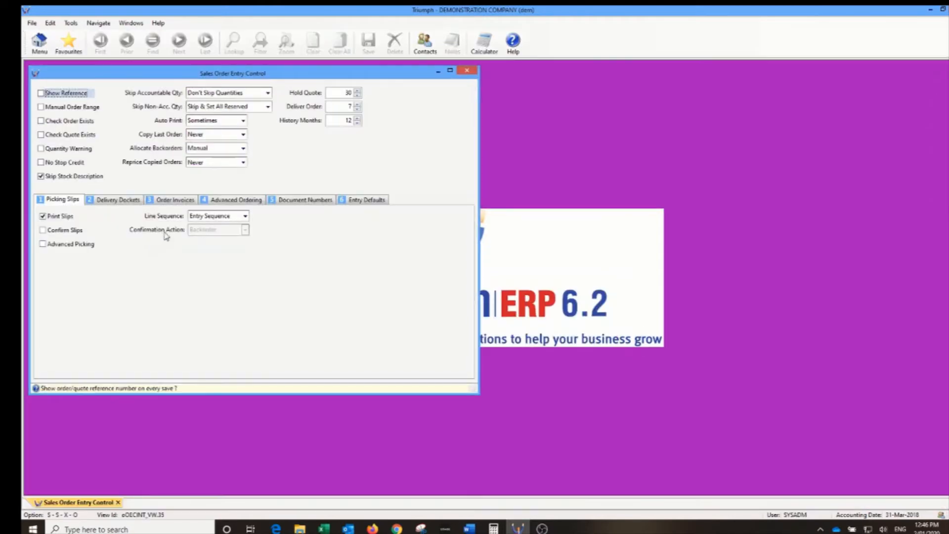
{"action": "left_click", "coordinate": [218, 203]}
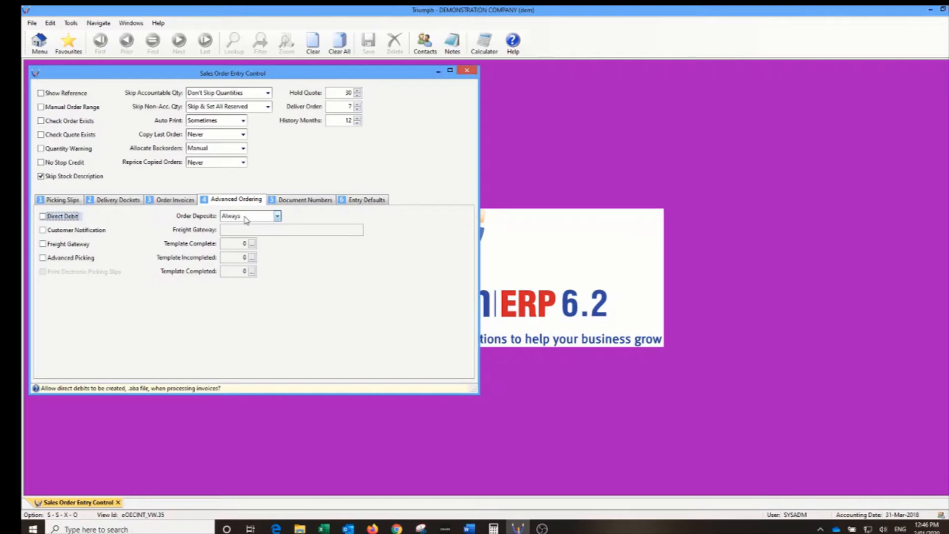
{"action": "left_click", "coordinate": [247, 218]}
{"action": "left_click", "coordinate": [247, 219]}
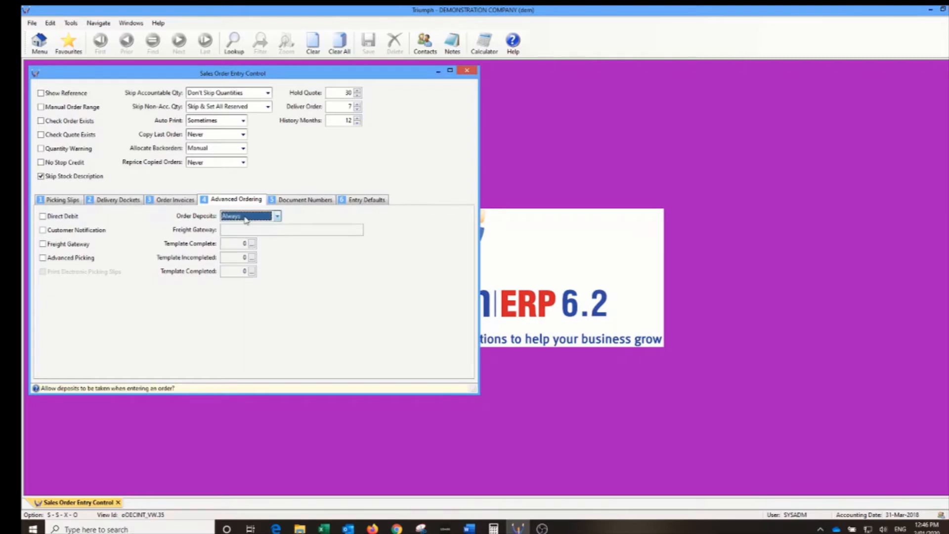
{"action": "left_click", "coordinate": [467, 71]}
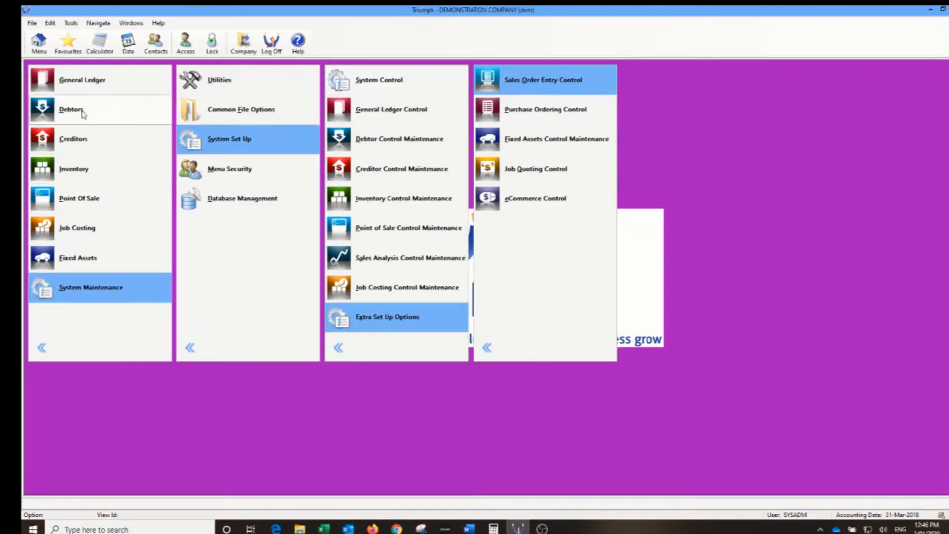
{"action": "left_click", "coordinate": [83, 115]}
{"action": "left_click", "coordinate": [382, 80]}
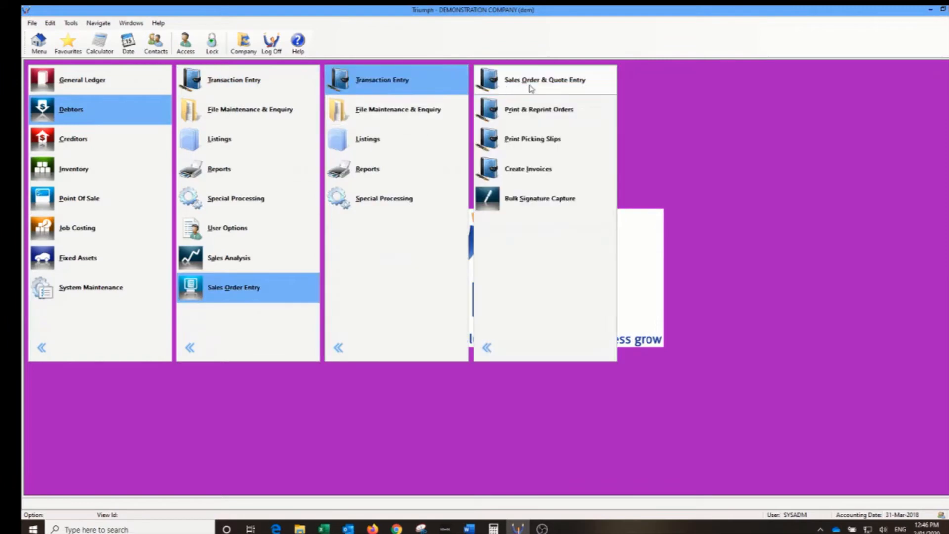
- Start a new sales order for Mason And Mason with order reference PHONE ORDER
{"action": "left_click", "coordinate": [531, 85]}
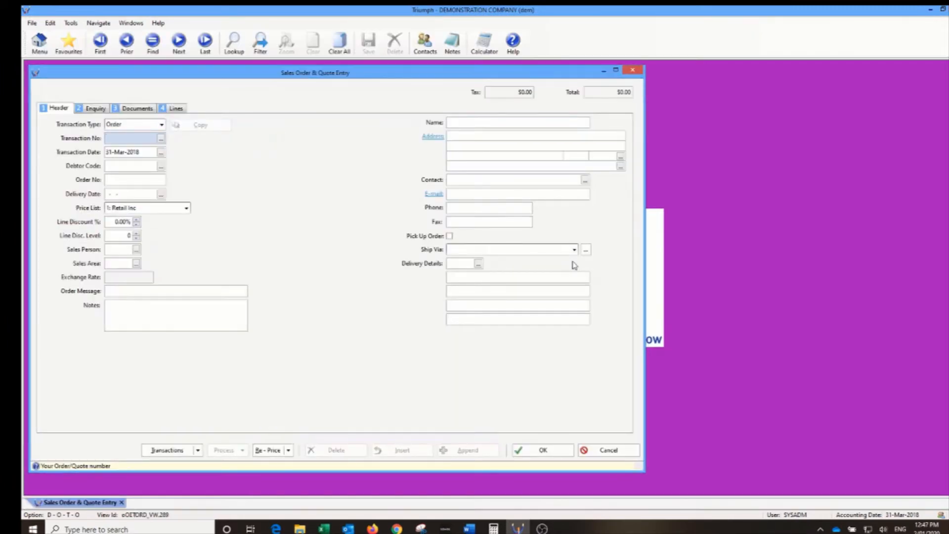
{"action": "key", "text": "Tab"}
{"action": "key", "text": "Tab"}
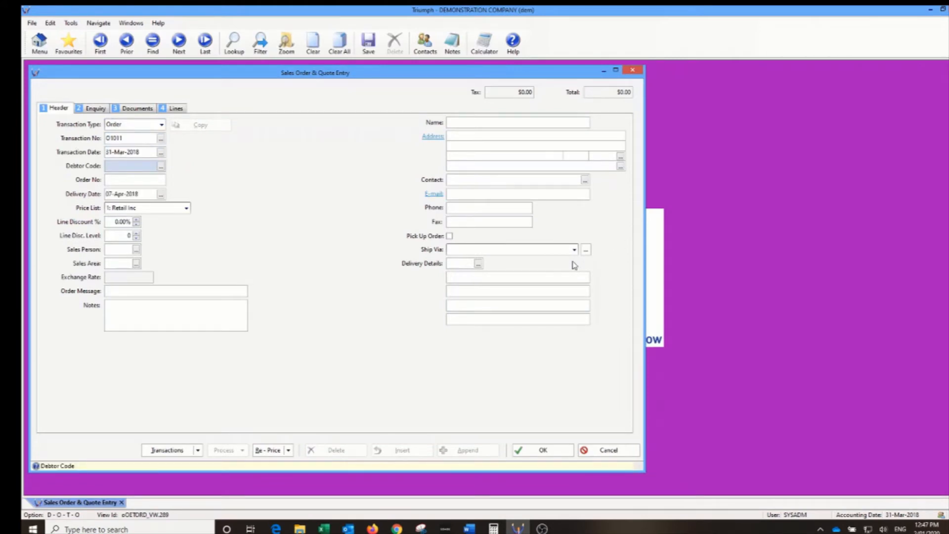
{"action": "type", "text": "MASAND"}
{"action": "key", "text": "Tab"}
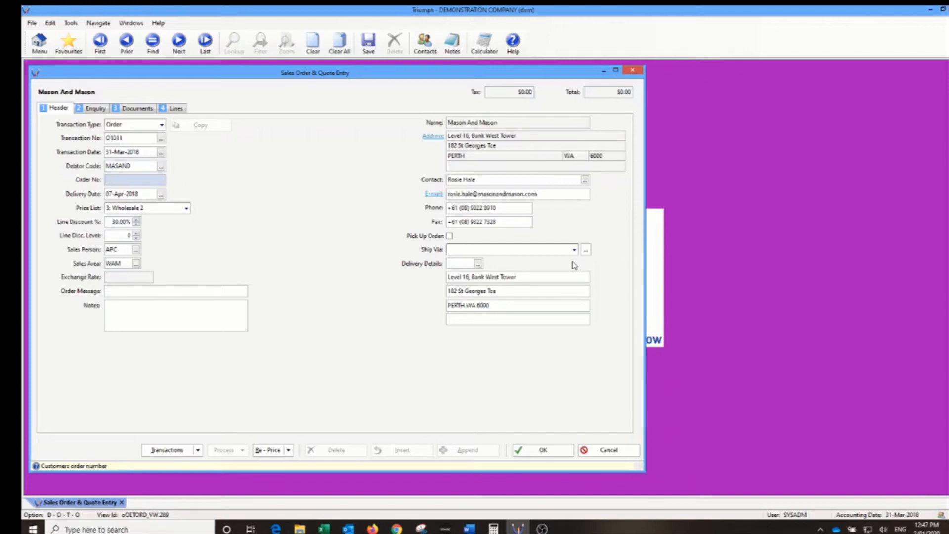
{"action": "type", "text": "PHONE ORDER"}
{"action": "key", "text": "Tab"}
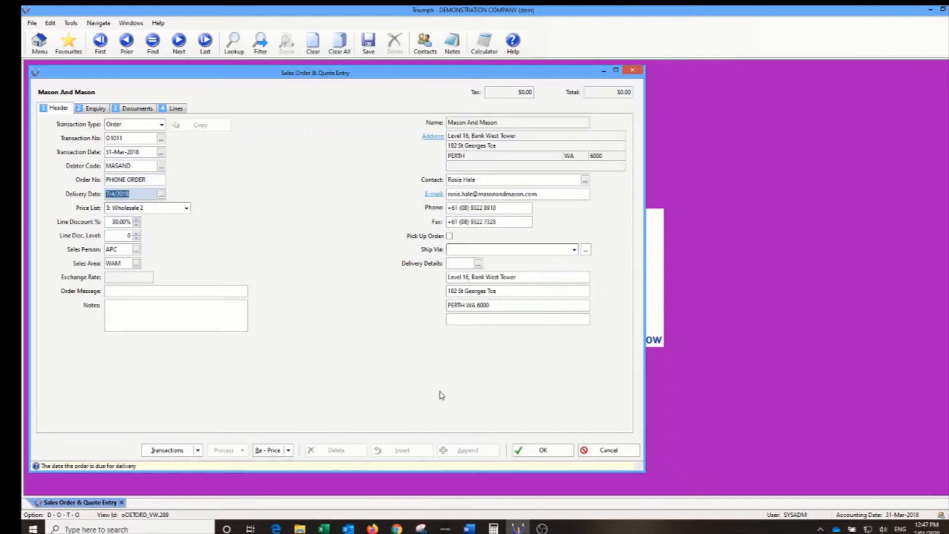
- Add stock item 0692 (Endeavour Ruled Office Pads - A4) as a line and save the order
{"action": "left_click", "coordinate": [176, 109]}
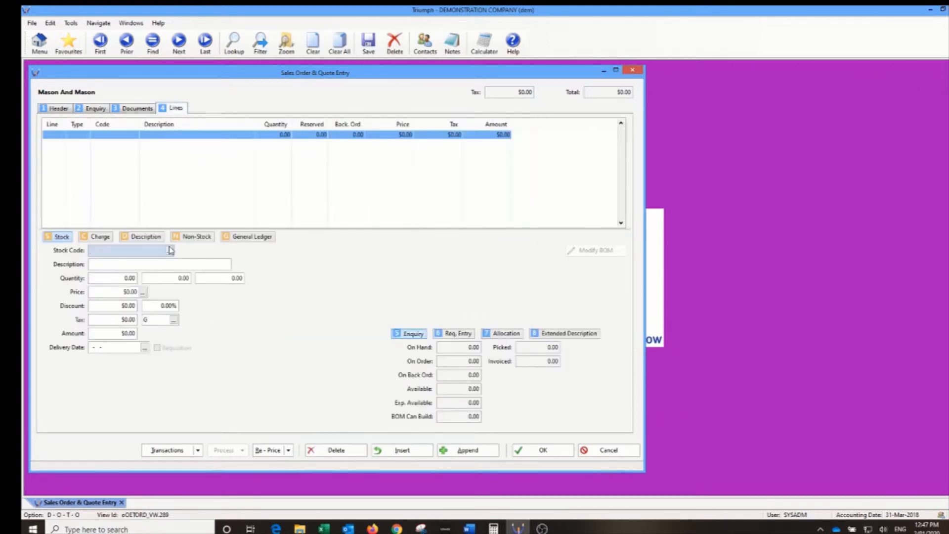
{"action": "type", "text": "0692"}
{"action": "key", "text": "Tab"}
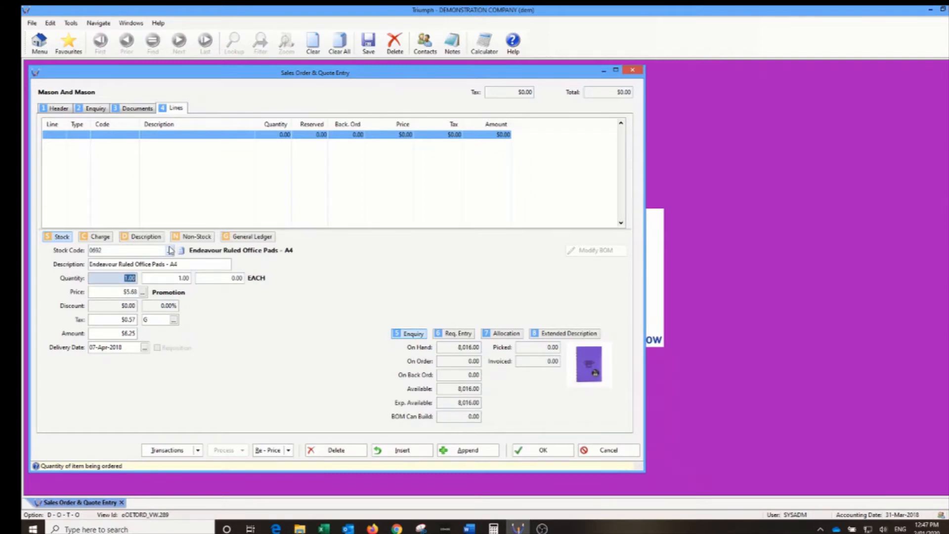
{"action": "key", "text": "ctrl+s"}
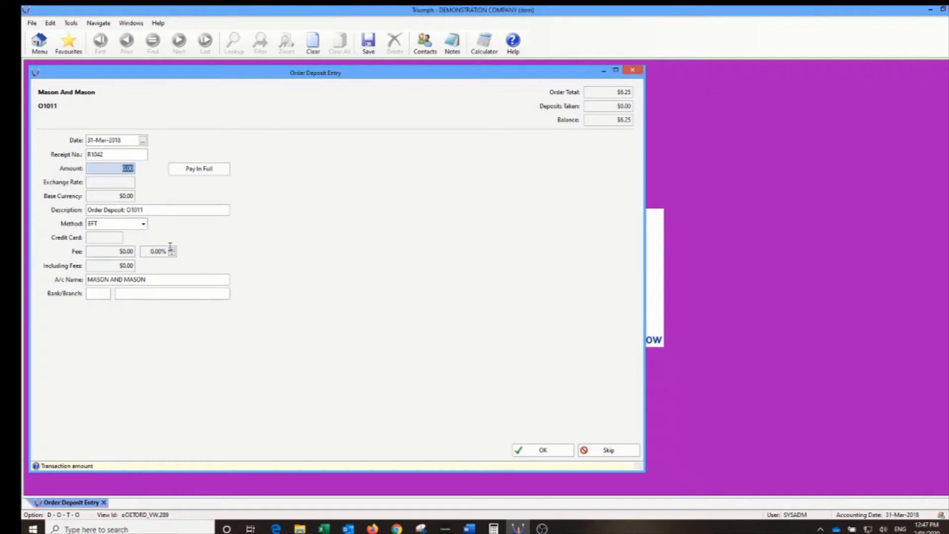
- Set a full $6.25 deposit paid by Online Card with Master Card (MC) as the card type
{"action": "left_click", "coordinate": [208, 169]}
{"action": "left_click", "coordinate": [119, 224]}
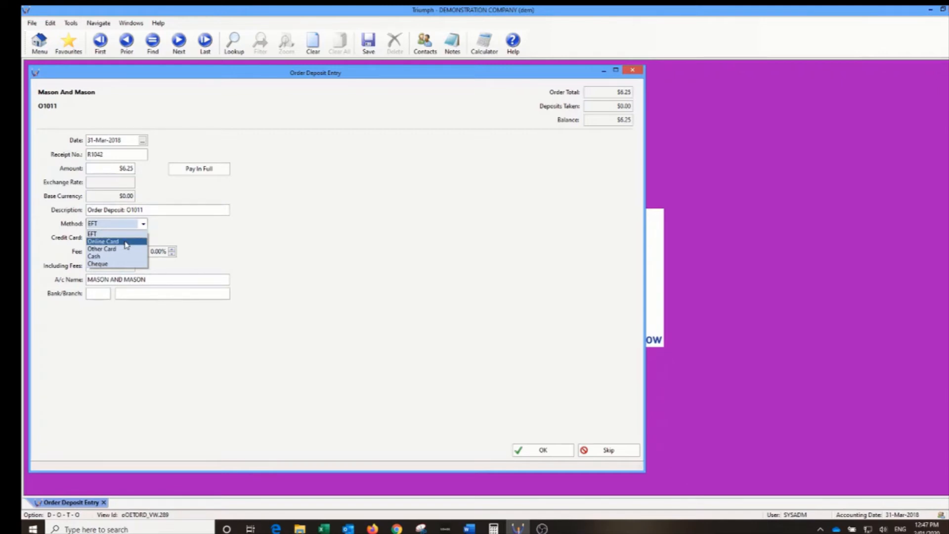
{"action": "left_click", "coordinate": [126, 243]}
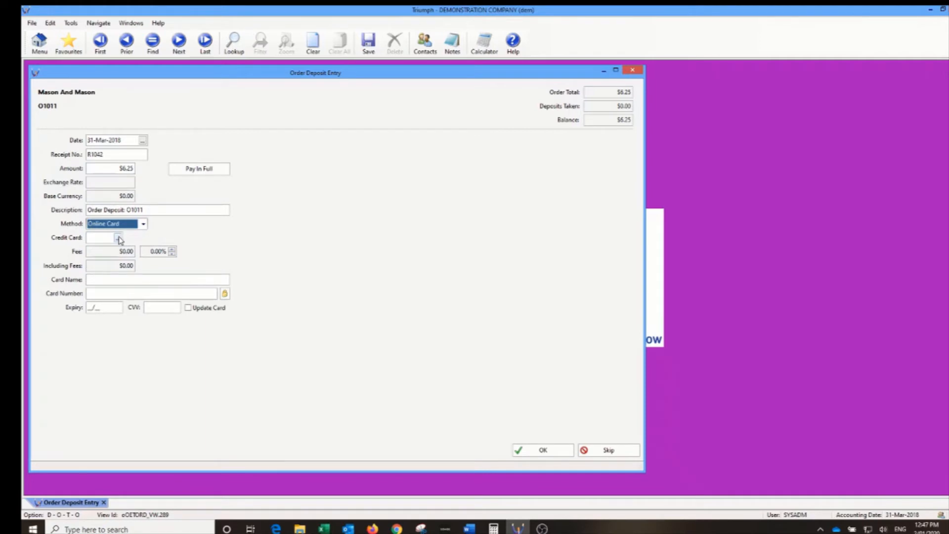
{"action": "left_click", "coordinate": [119, 238]}
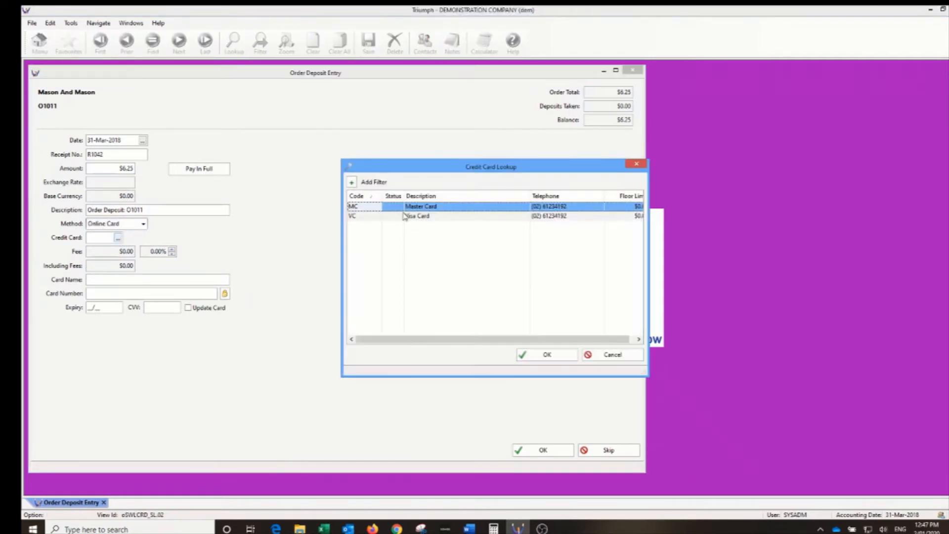
{"action": "double_click", "coordinate": [406, 207]}
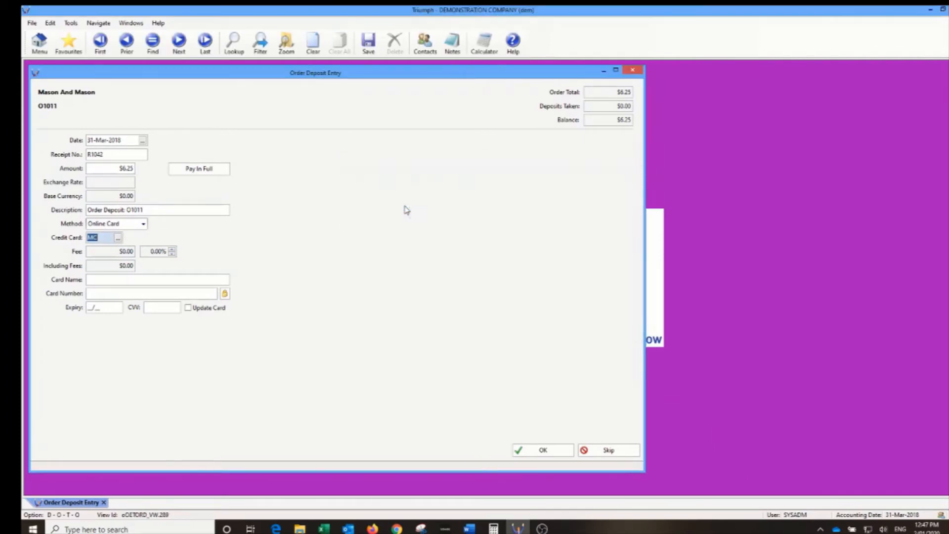
- Enter the cardholder's name, card number, expiry date and security code
{"action": "left_click", "coordinate": [97, 281]}
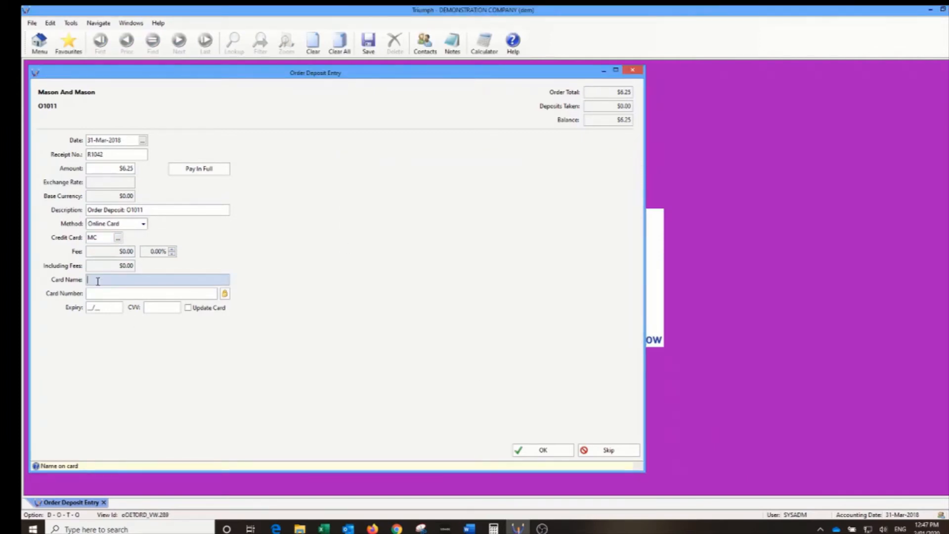
{"action": "key", "text": "Tab"}
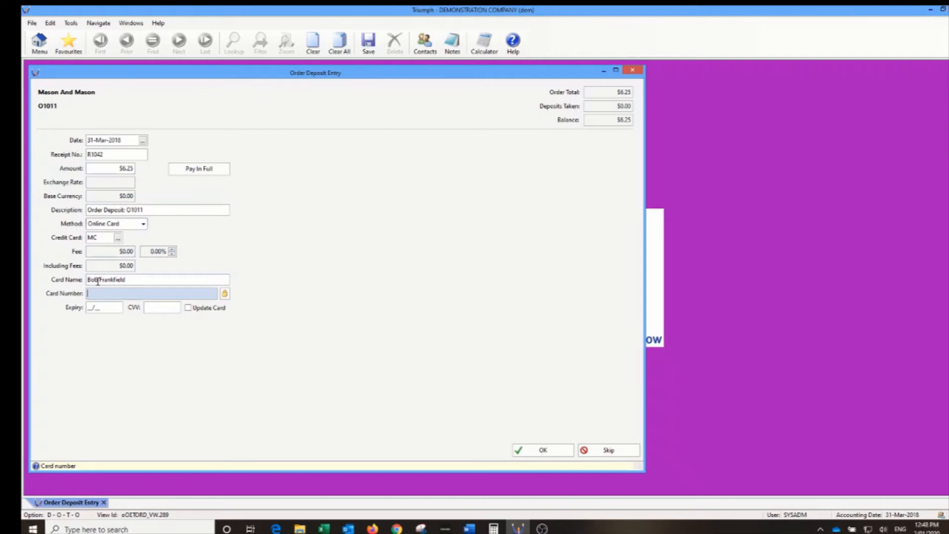
{"action": "type", "text": "512345678901"}
{"action": "type", "text": "123"}
{"action": "type", "text": "46"}
{"action": "key", "text": "Tab"}
{"action": "type", "text": "0521"}
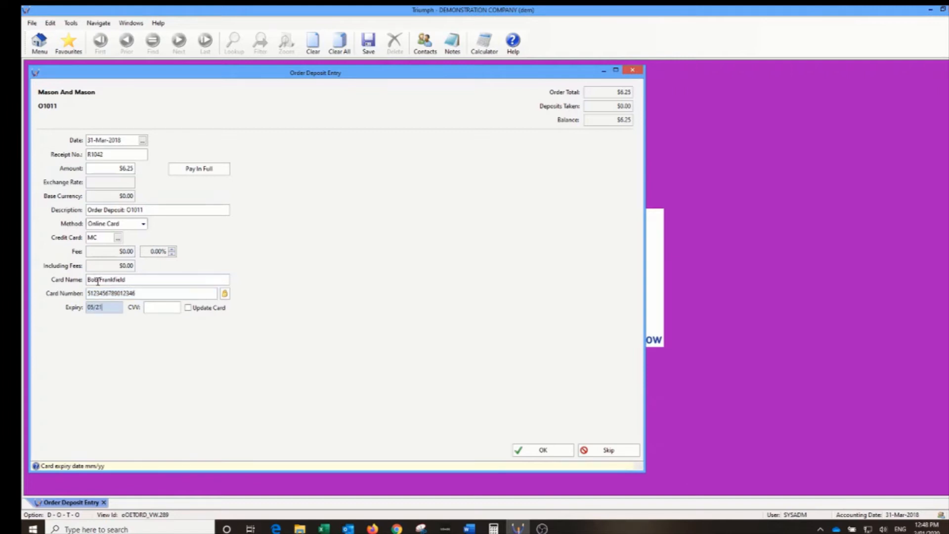
{"action": "key", "text": "Tab"}
{"action": "type", "text": "111"}
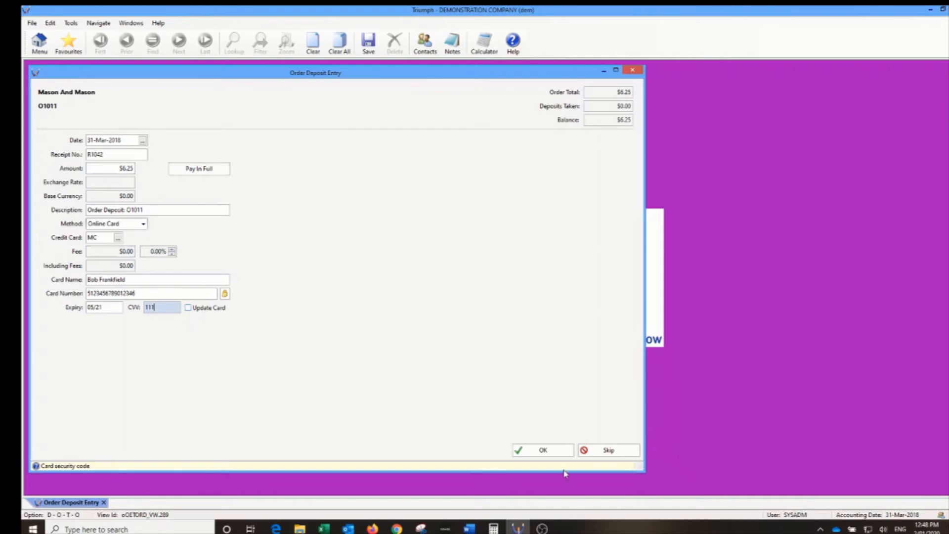
- Submit the $6.25 card deposit, preview and close the sales order, and decline the picking slip
{"action": "left_click", "coordinate": [546, 451]}
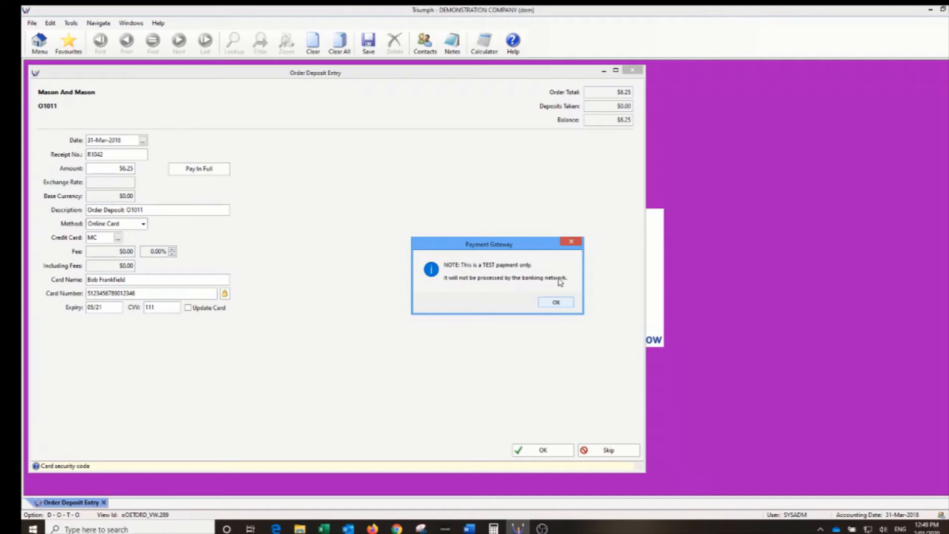
{"action": "left_click", "coordinate": [556, 303]}
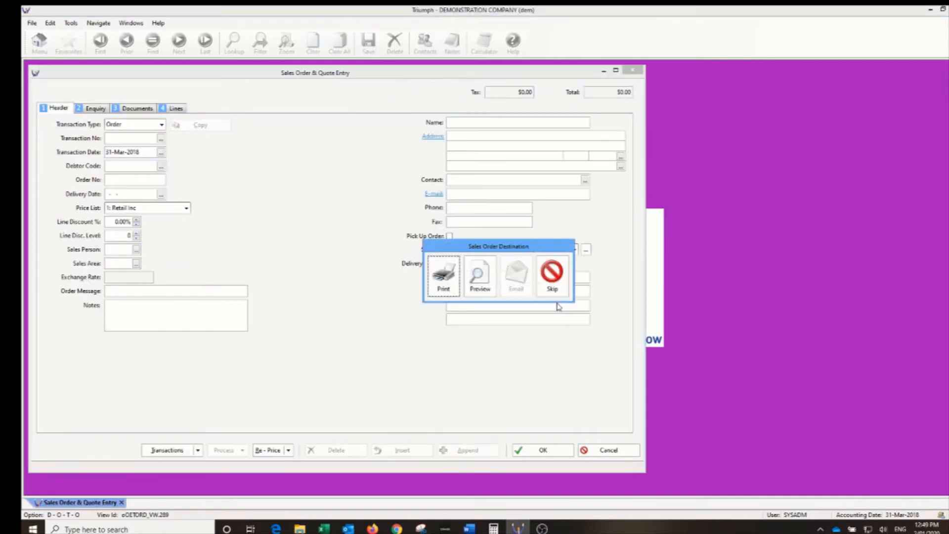
{"action": "left_click", "coordinate": [480, 275]}
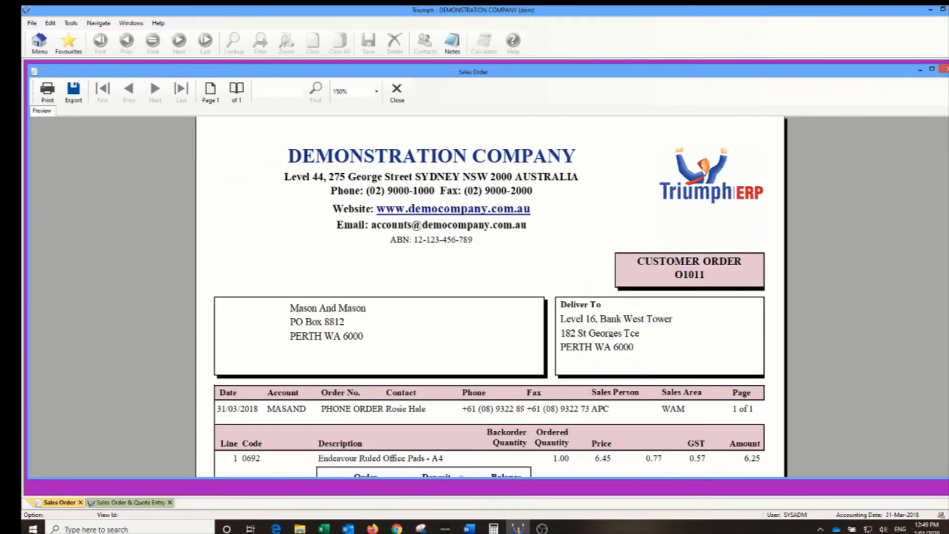
{"action": "left_click", "coordinate": [945, 69]}
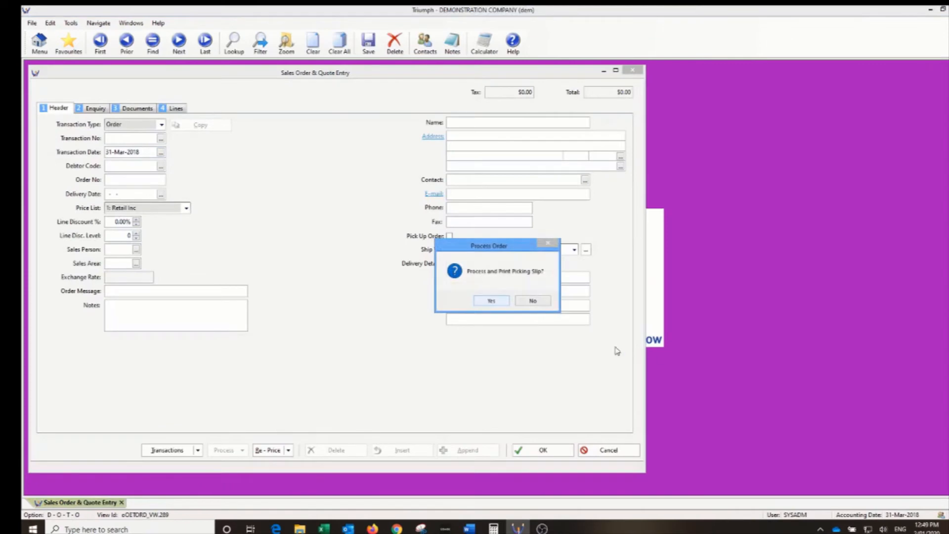
{"action": "left_click", "coordinate": [528, 301]}
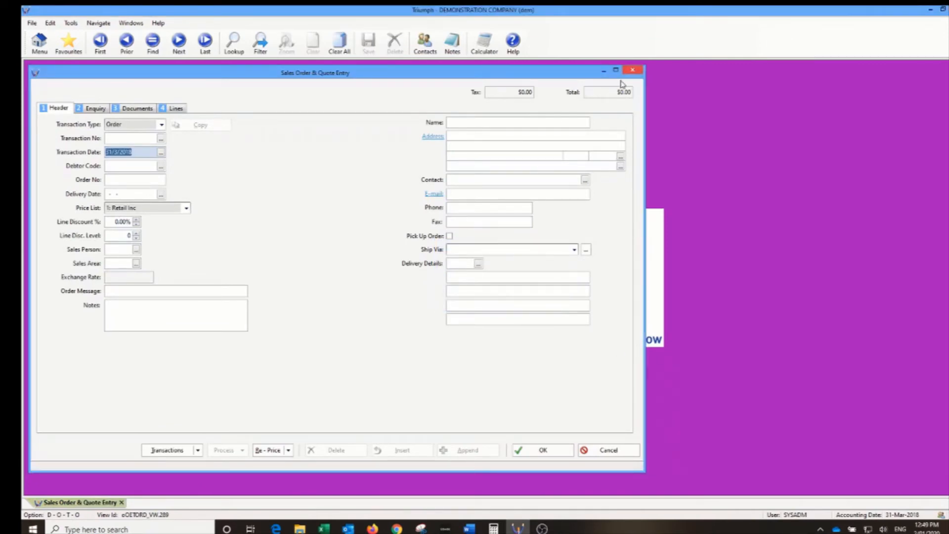
- Reload the Mason And Mason order via the Transaction No lookup and list its transactions, showing the -$6.25 deposit
{"action": "left_click", "coordinate": [161, 168]}
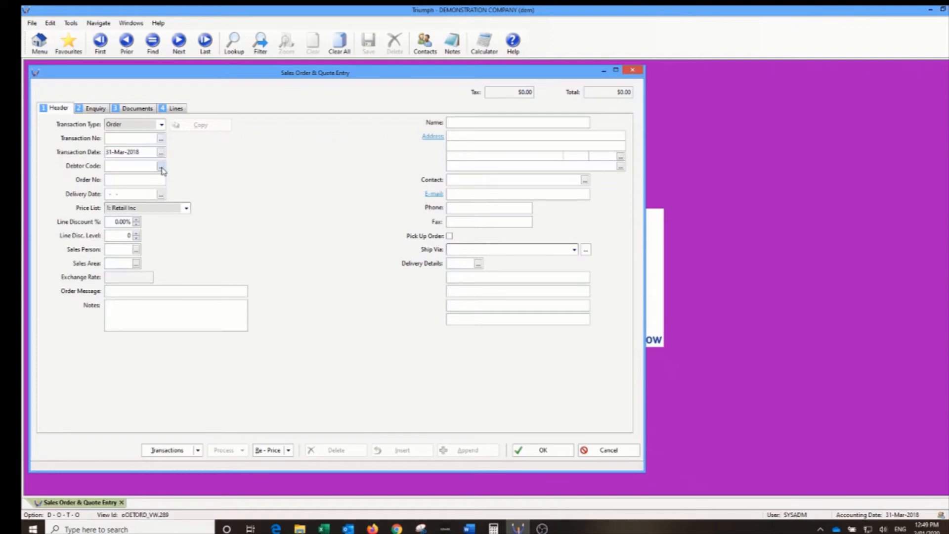
{"action": "left_click", "coordinate": [658, 354]}
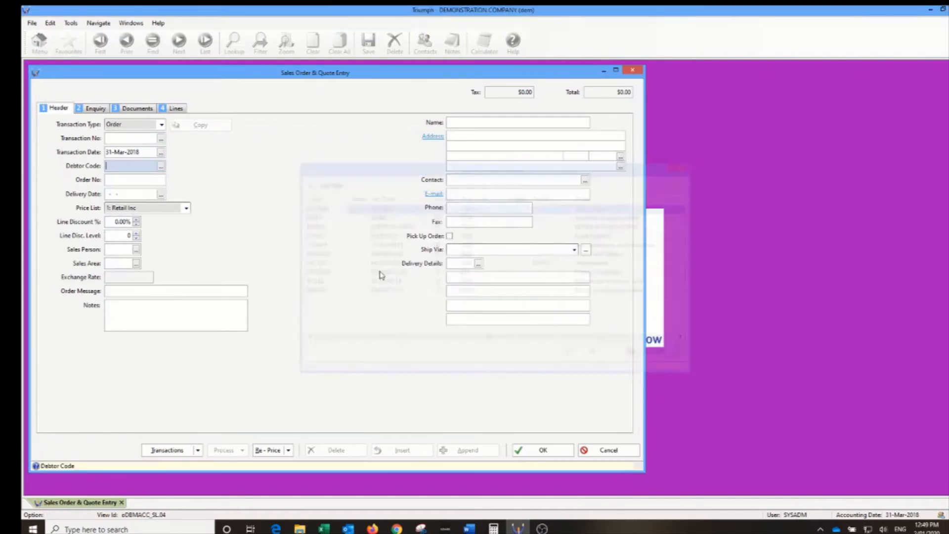
{"action": "left_click", "coordinate": [161, 139]}
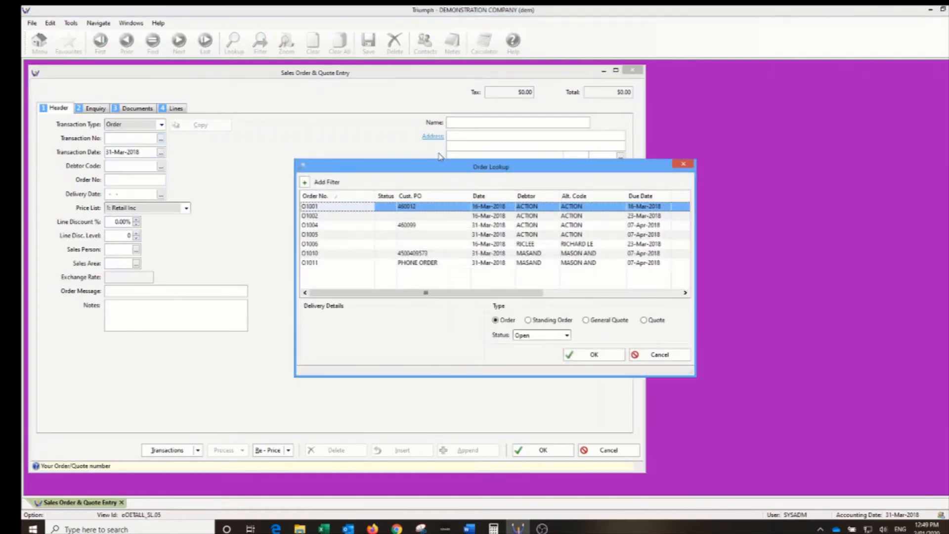
{"action": "double_click", "coordinate": [328, 264]}
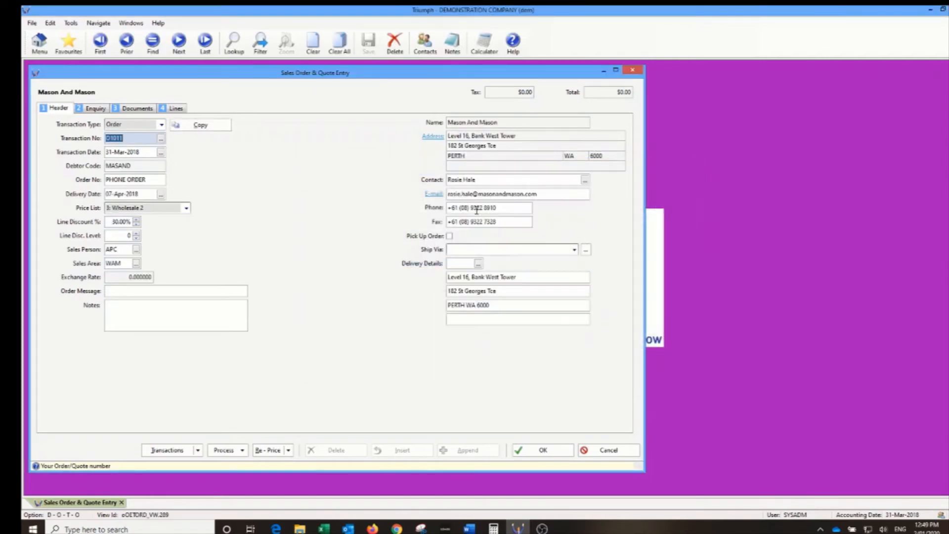
{"action": "left_click", "coordinate": [168, 450]}
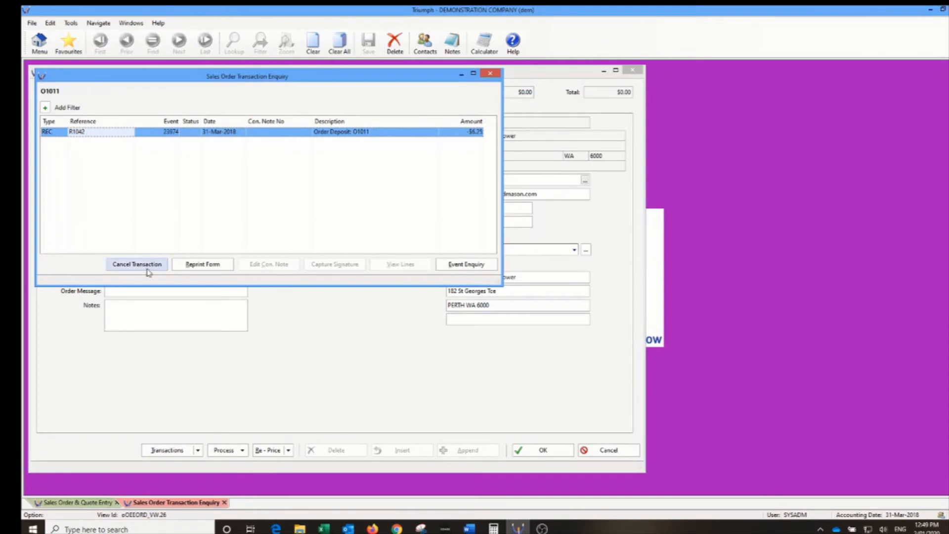
- Reprint the R1042 deposit receipt to an on-screen preview and scroll through it
{"action": "left_click", "coordinate": [200, 266]}
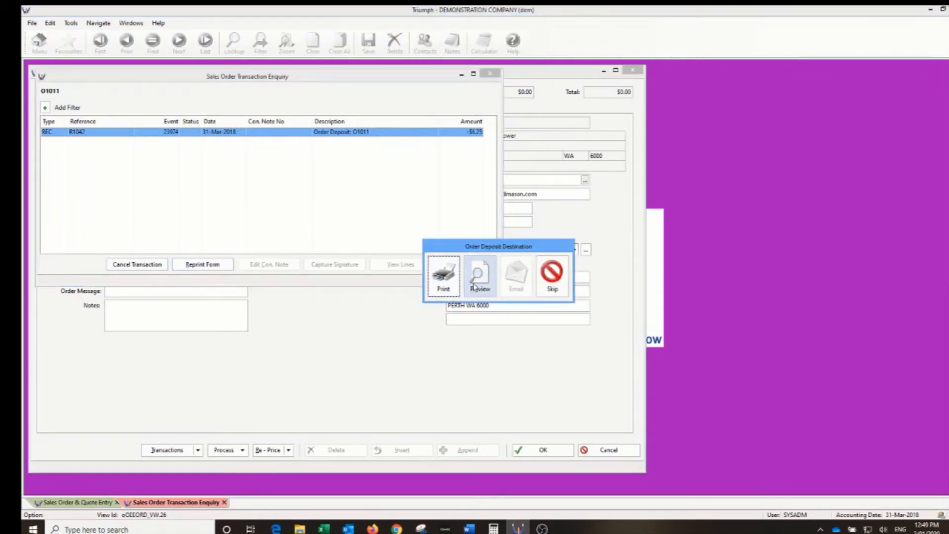
{"action": "left_click", "coordinate": [490, 272]}
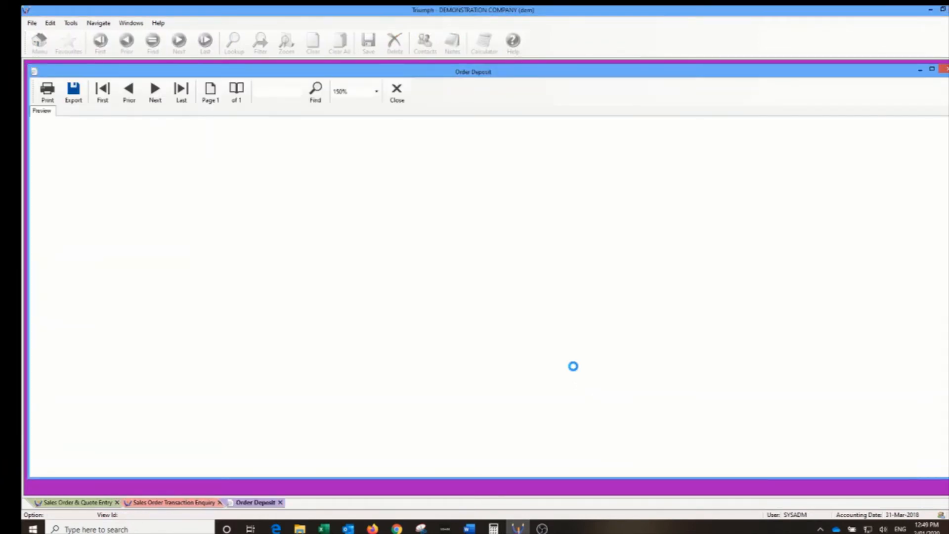
{"action": "scroll", "coordinate": [574, 367], "scroll_direction": "down", "scroll_amount": 4}
{"action": "scroll", "coordinate": [574, 367], "scroll_direction": "up", "scroll_amount": 2}
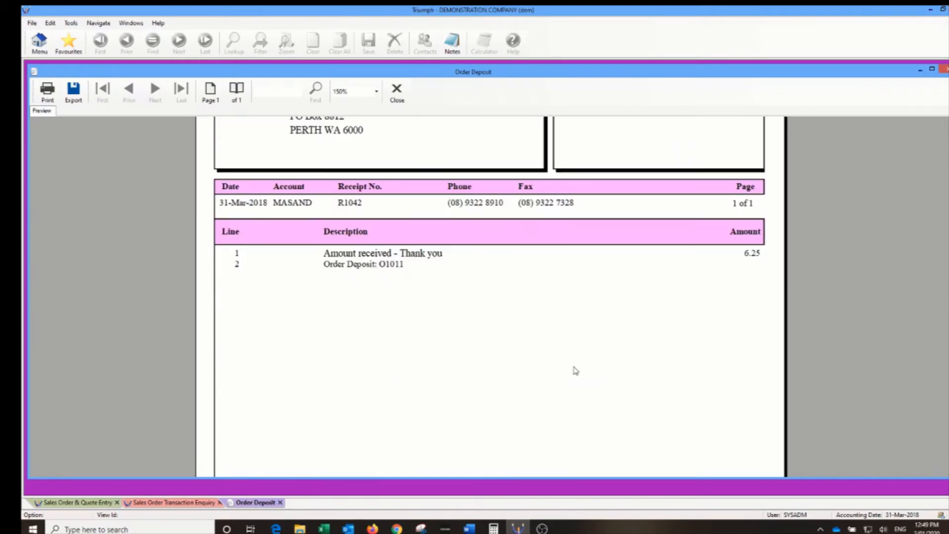
{"action": "scroll", "coordinate": [574, 371], "scroll_direction": "up", "scroll_amount": 2}
{"action": "scroll", "coordinate": [493, 378], "scroll_direction": "up", "scroll_amount": 2}
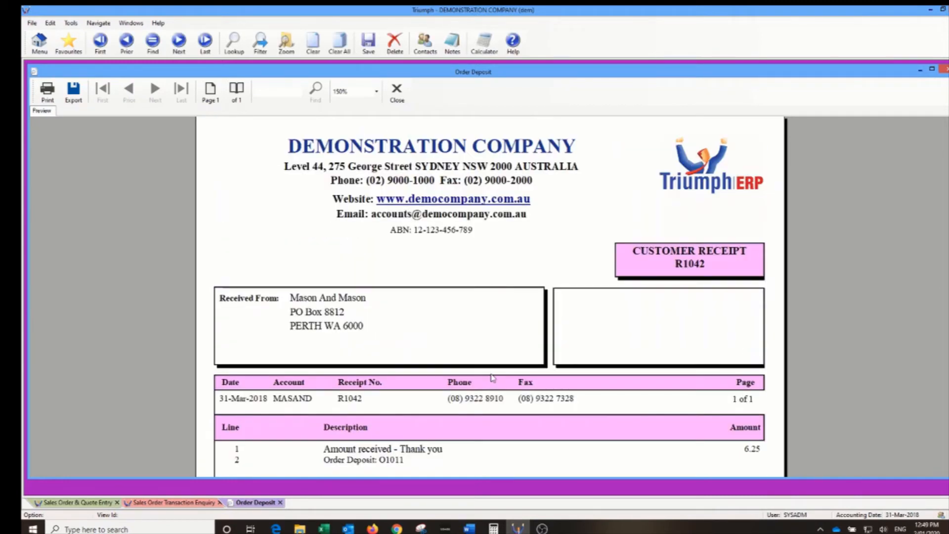
{"action": "scroll", "coordinate": [492, 378], "scroll_direction": "down", "scroll_amount": 2}
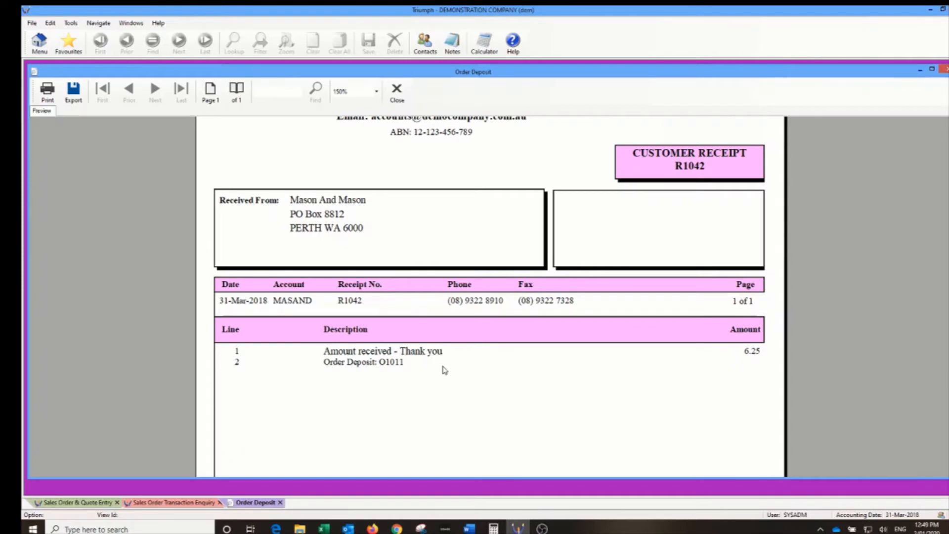
- Finish reviewing the receipt, then close the preview and the transaction enquiry
{"action": "scroll", "coordinate": [444, 370], "scroll_direction": "up", "scroll_amount": 2}
{"action": "scroll", "coordinate": [444, 370], "scroll_direction": "down", "scroll_amount": 4}
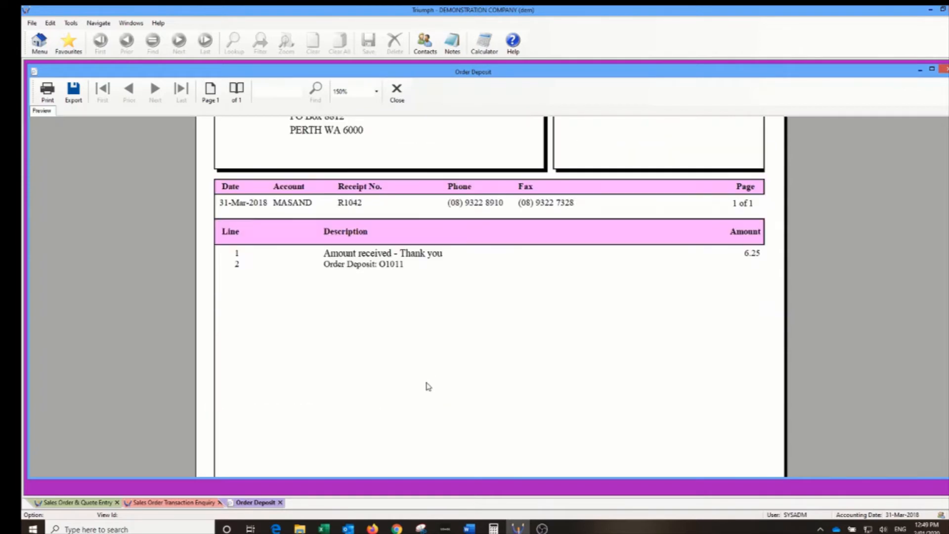
{"action": "left_click", "coordinate": [397, 92]}
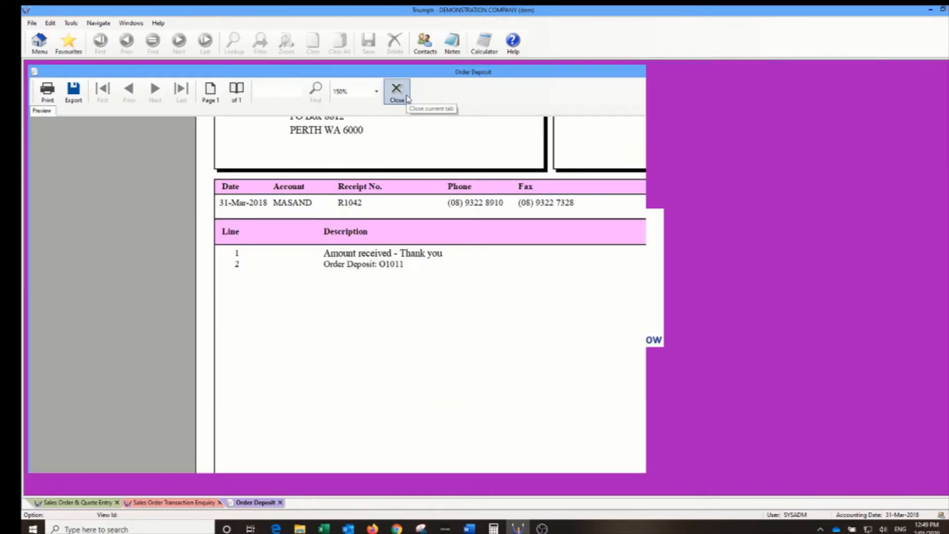
{"action": "left_click", "coordinate": [489, 76]}
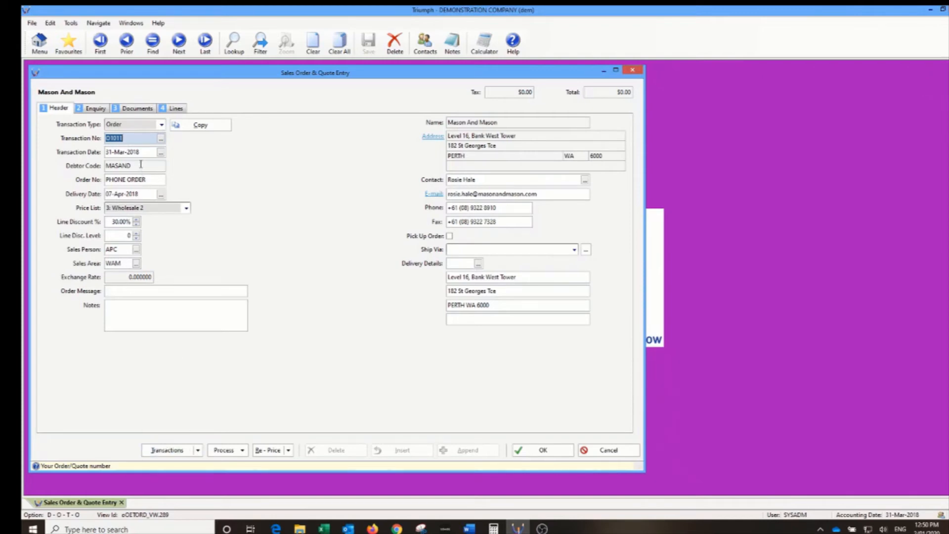
- Start cancelling deposit receipt R1042 from O1011's transactions, trying a 7.00 refund amount
{"action": "left_click", "coordinate": [167, 450]}
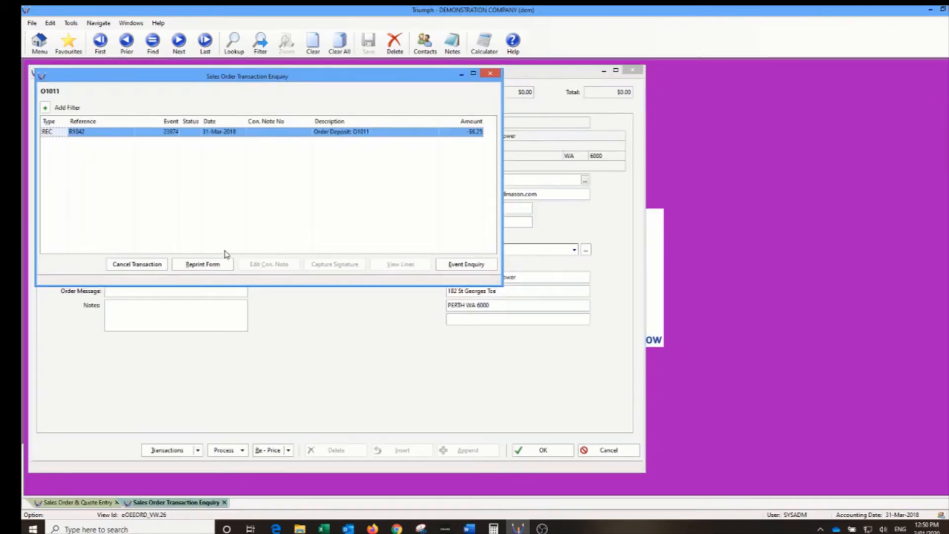
{"action": "left_click", "coordinate": [157, 265]}
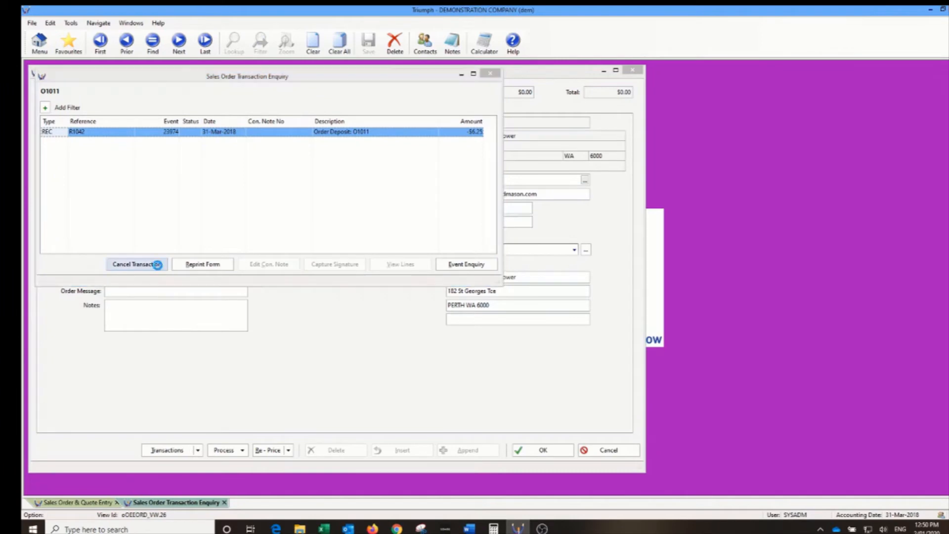
{"action": "left_click", "coordinate": [498, 299]}
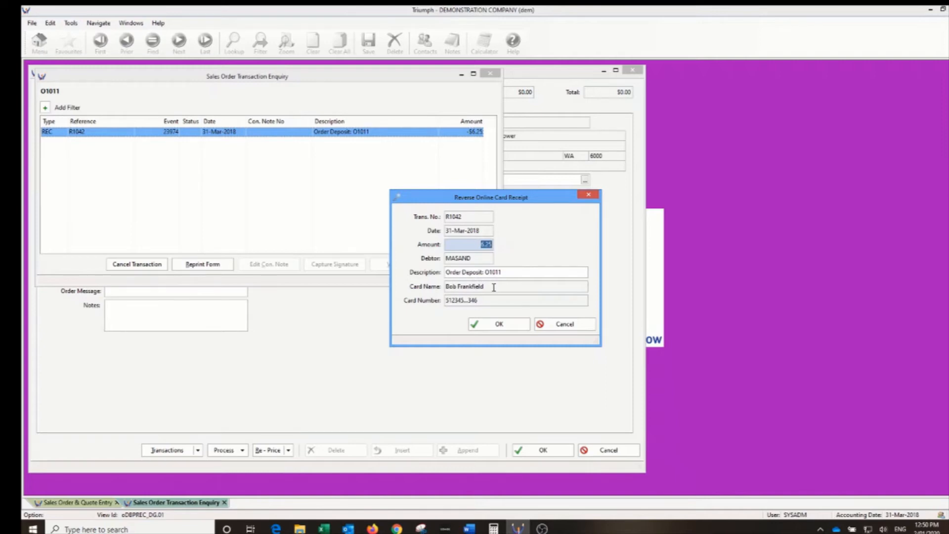
{"action": "type", "text": "7"}
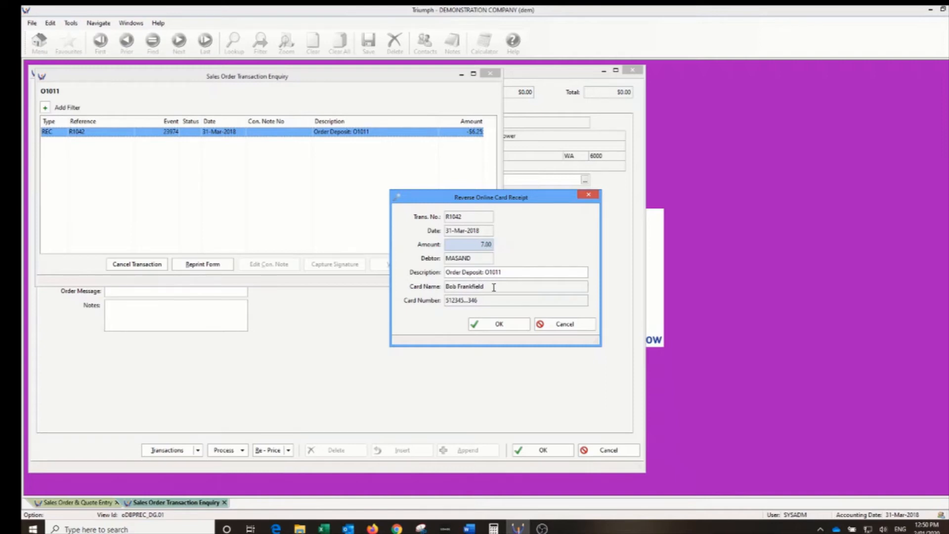
{"action": "left_click", "coordinate": [504, 324]}
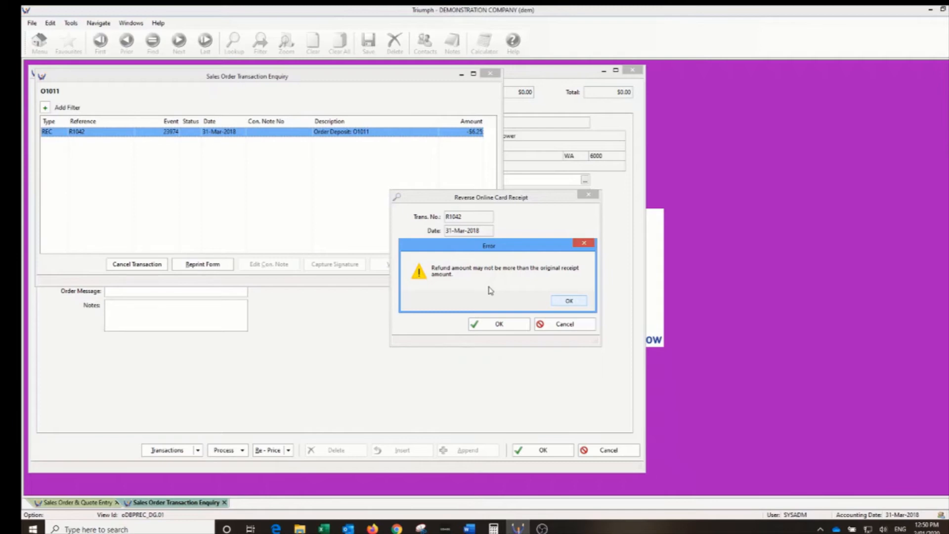
- Reverse the receipt for the correct $6.25 amount and acknowledge the test payment notice
{"action": "left_click", "coordinate": [569, 301]}
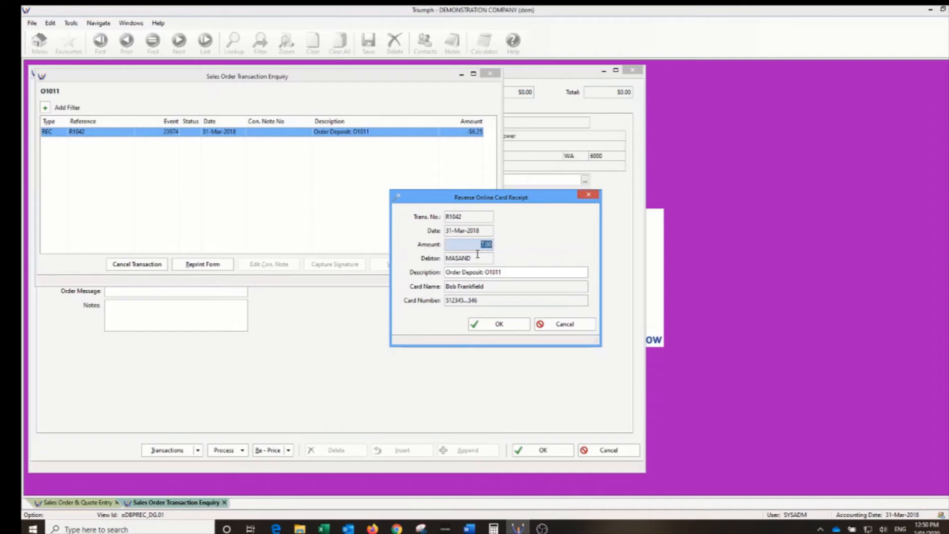
{"action": "type", "text": "6.25"}
{"action": "key", "text": "Tab"}
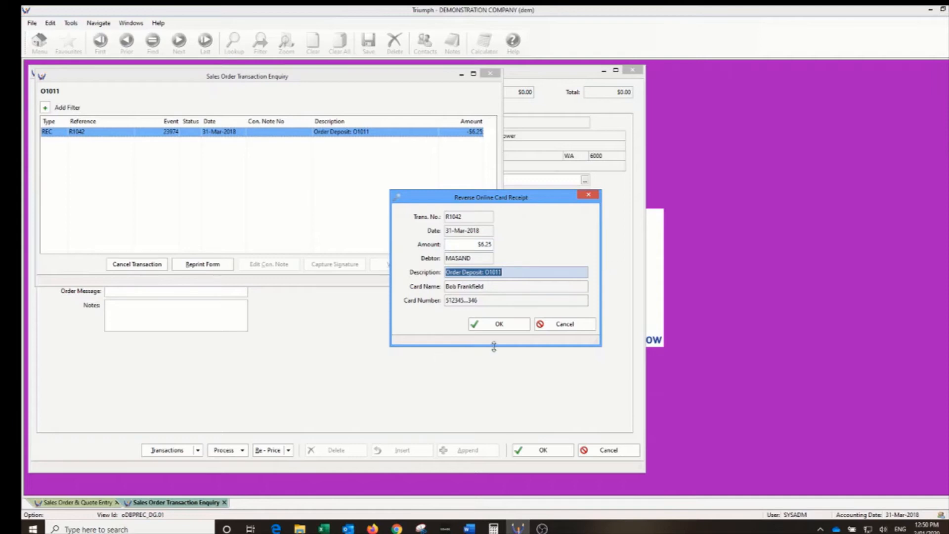
{"action": "left_click", "coordinate": [497, 328]}
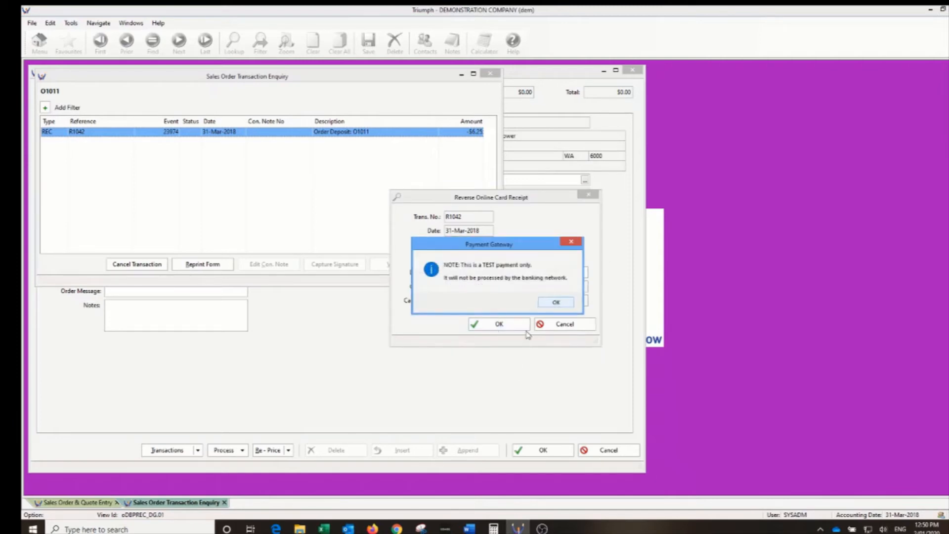
{"action": "left_click", "coordinate": [555, 303]}
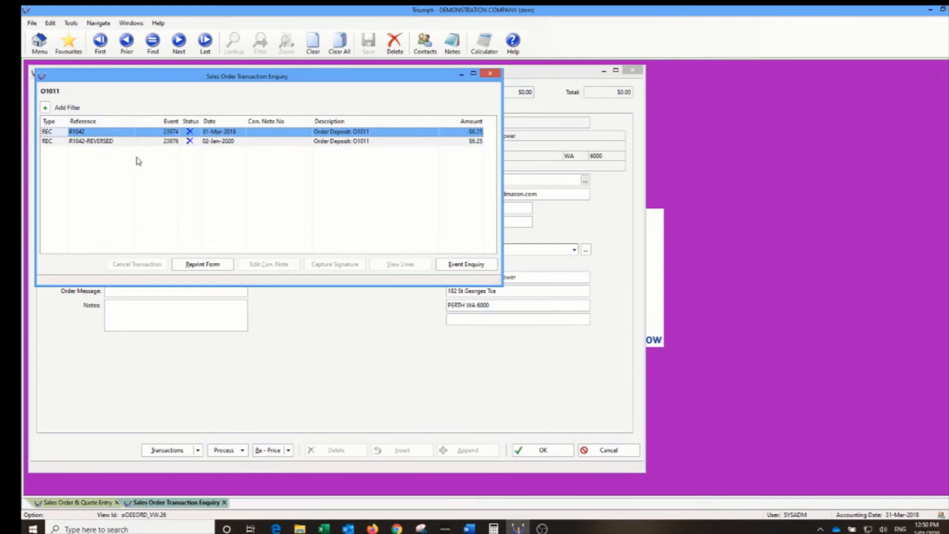
- Check the R1042 and R1042-REVERSED rows, then close the enquiry and order entry
{"action": "left_click", "coordinate": [100, 142]}
{"action": "left_click", "coordinate": [107, 133]}
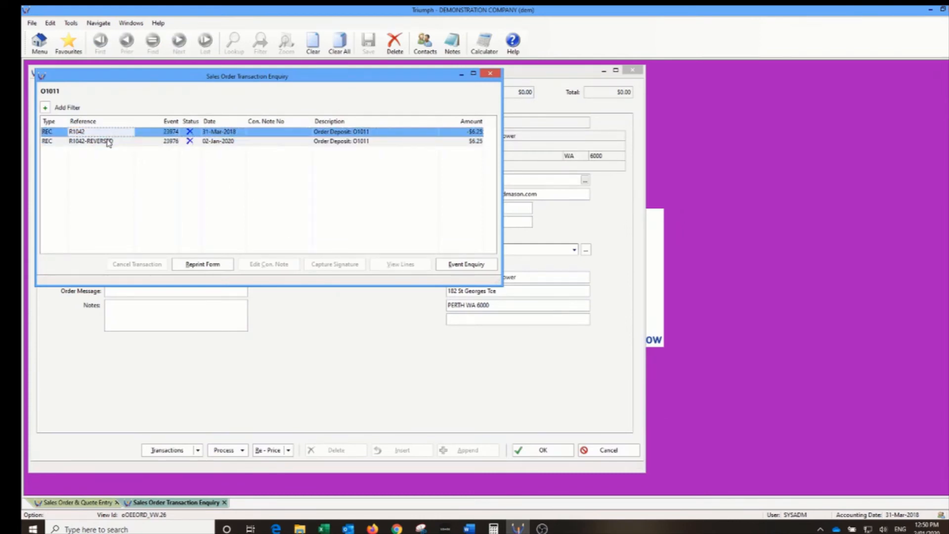
{"action": "left_click", "coordinate": [109, 142]}
{"action": "left_click", "coordinate": [485, 75]}
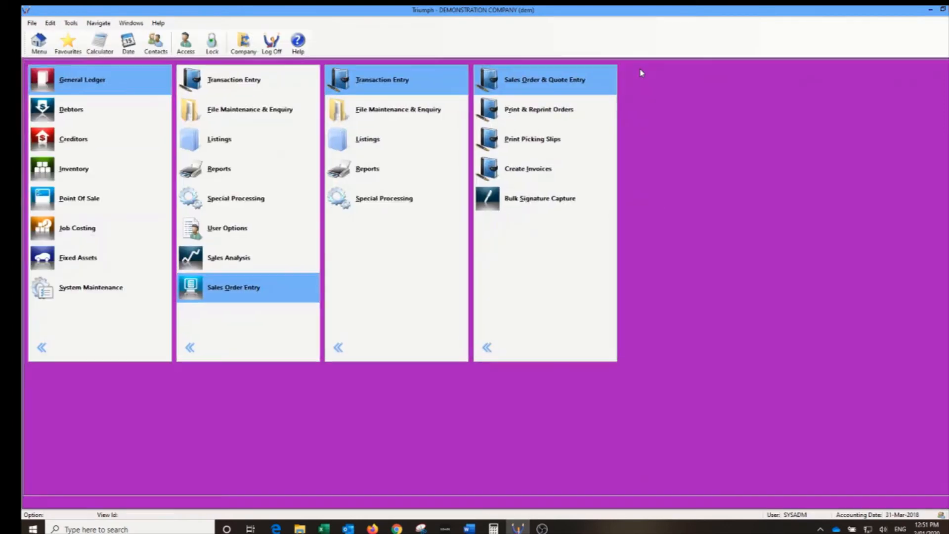
{"action": "left_click", "coordinate": [640, 72]}
{"action": "left_click", "coordinate": [246, 110]}
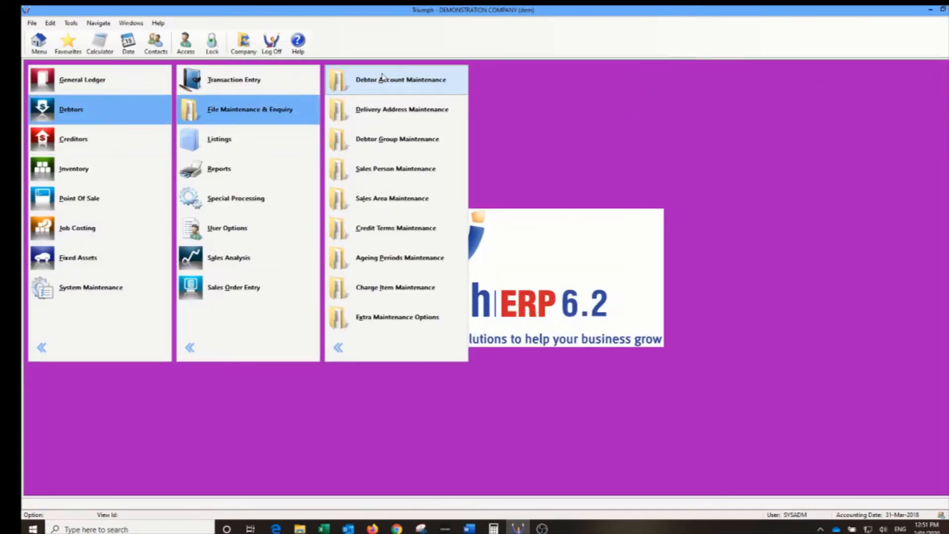
{"action": "left_click", "coordinate": [383, 79]}
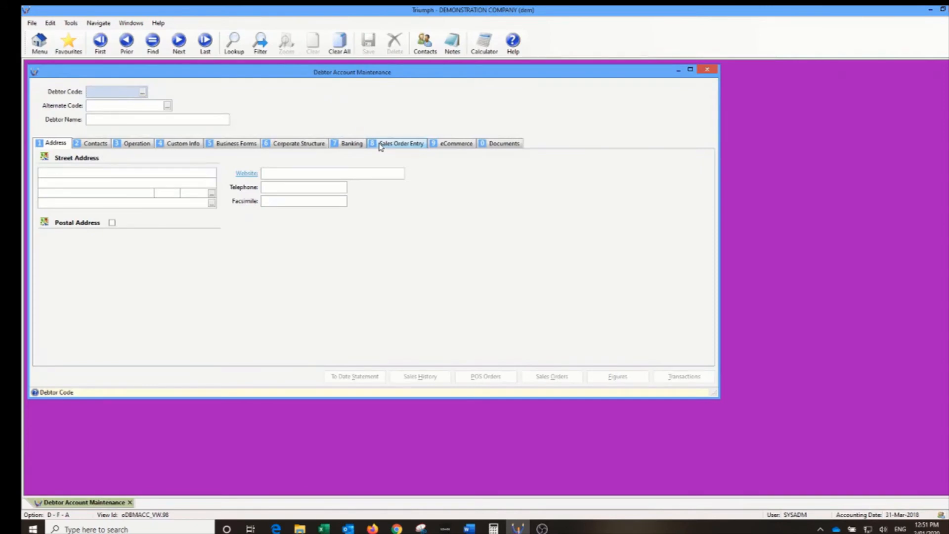
{"action": "type", "text": "MASK"}
{"action": "key", "text": "BackSpace"}
{"action": "key", "text": "BackSpace"}
{"action": "type", "text": "AND"}
{"action": "key", "text": "Tab"}
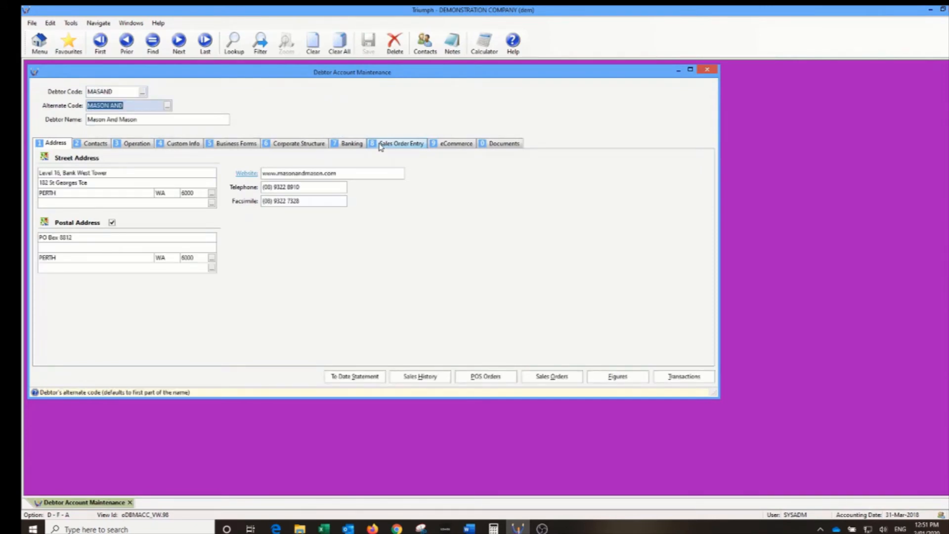
- List all of MASAND's transactions, inspect the two R1042 rows, and close the enquiry
{"action": "left_click", "coordinate": [684, 377]}
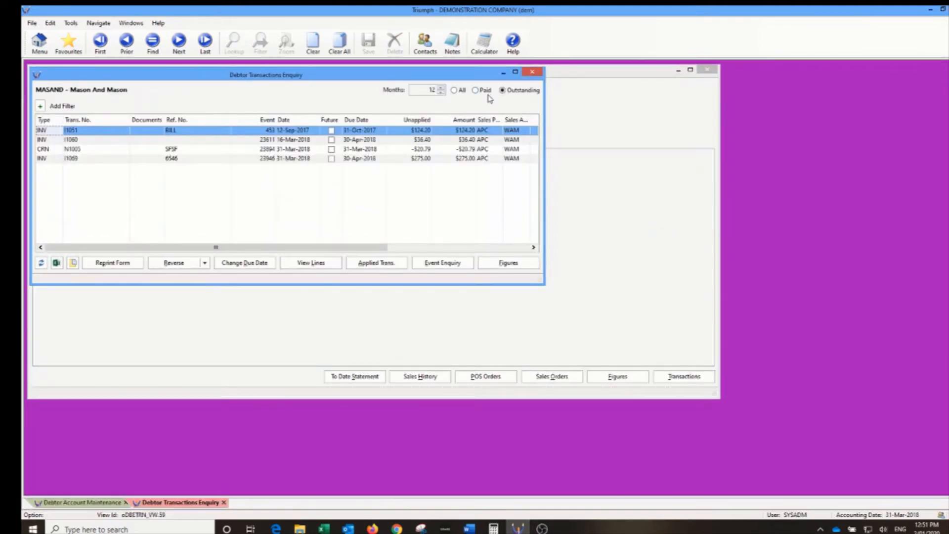
{"action": "left_click", "coordinate": [455, 91]}
{"action": "left_click", "coordinate": [423, 179]}
{"action": "left_click", "coordinate": [419, 187]}
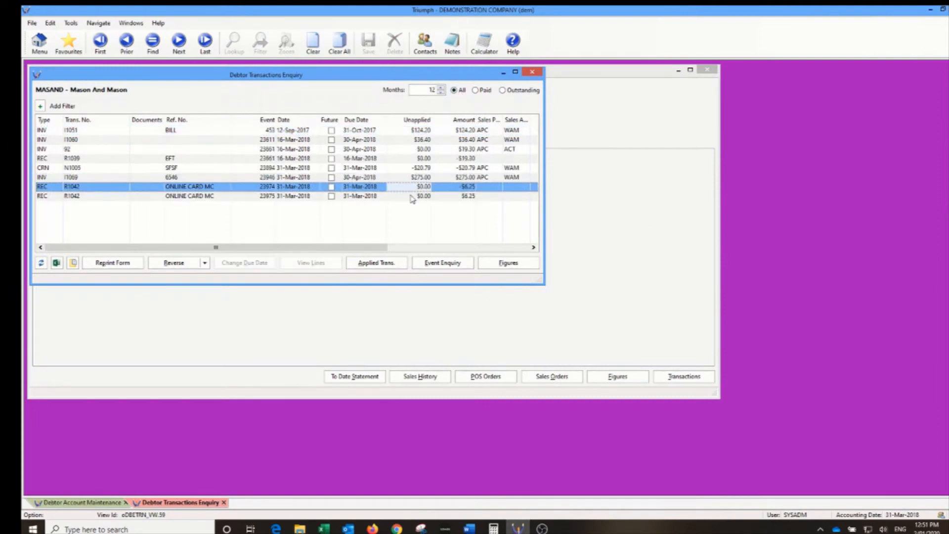
{"action": "left_click", "coordinate": [132, 196]}
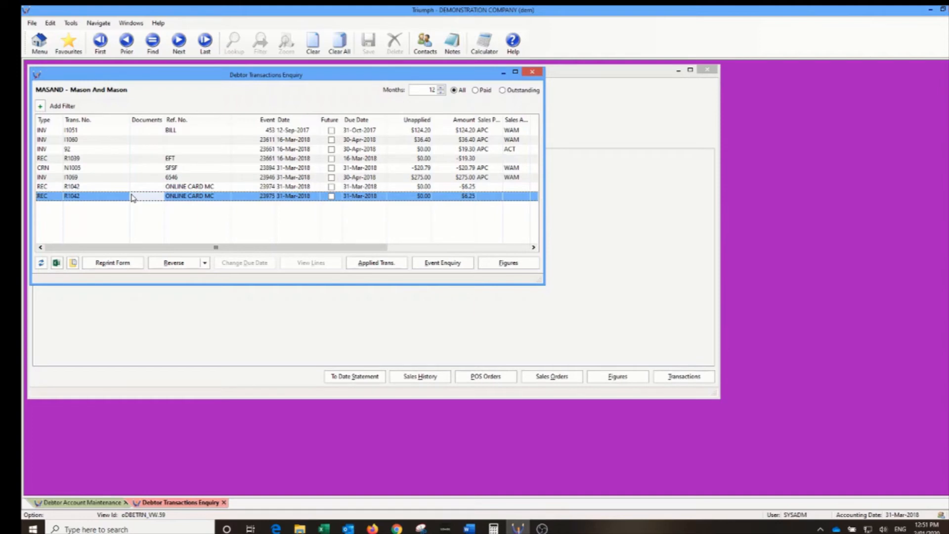
{"action": "left_click", "coordinate": [533, 73]}
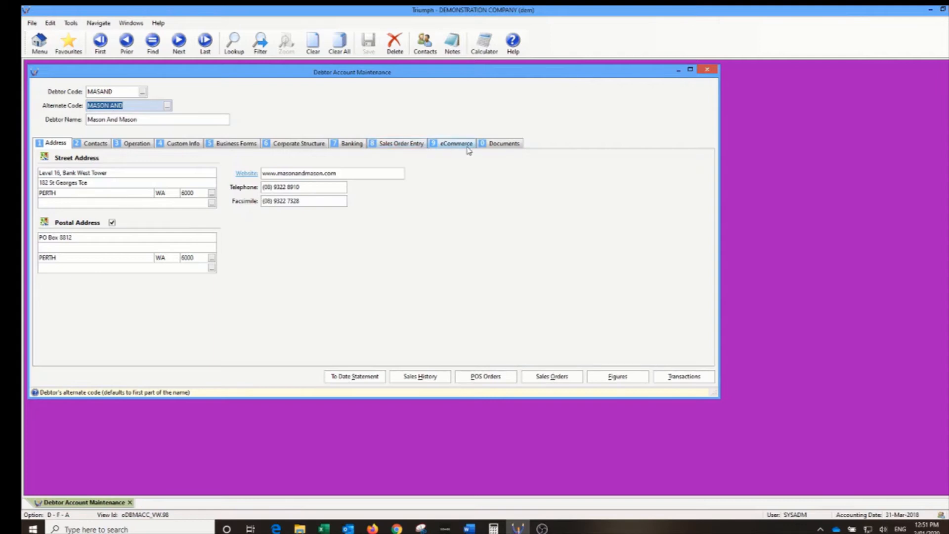
- Load the Microscience debtor account on the Banking tab via the Debtor Code lookup
{"action": "left_click", "coordinate": [339, 147]}
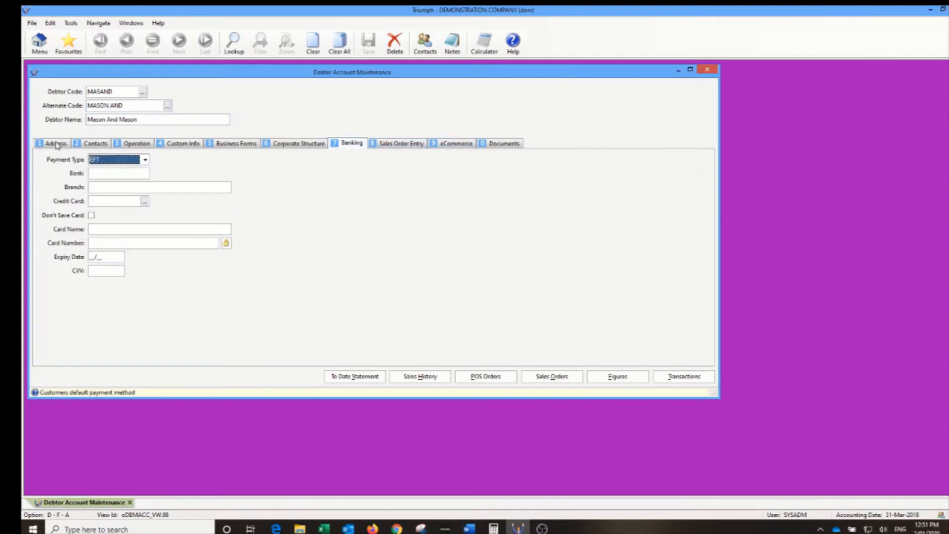
{"action": "left_click", "coordinate": [143, 93]}
{"action": "left_click", "coordinate": [144, 93]}
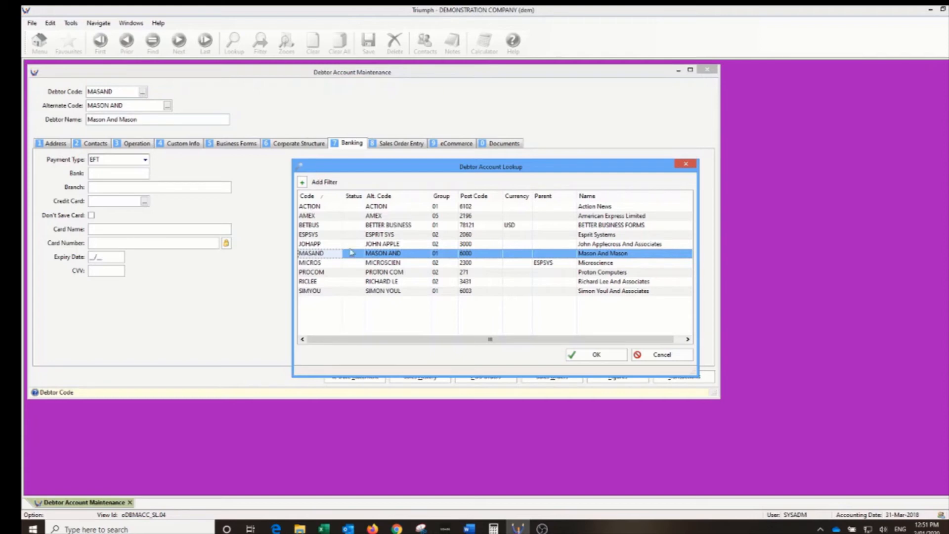
{"action": "double_click", "coordinate": [383, 266]}
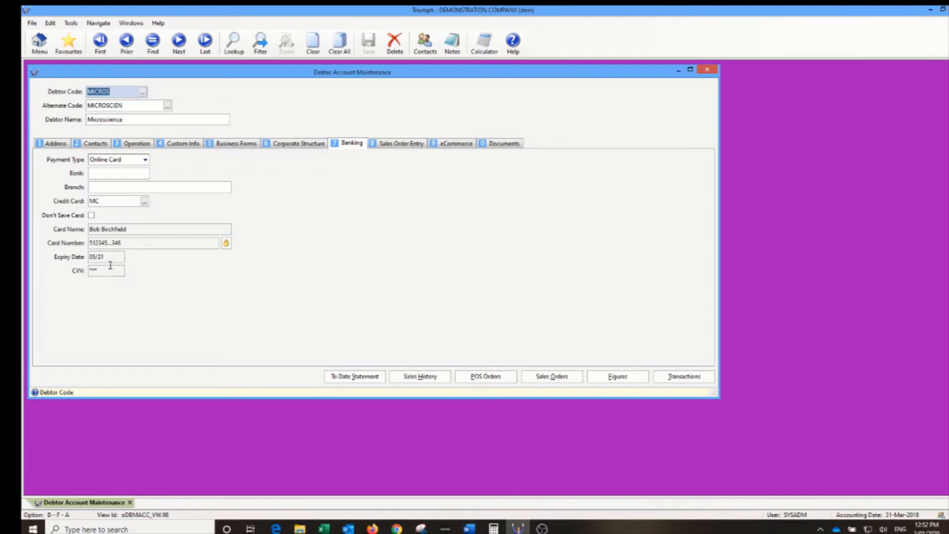
- Clear the stored card details, then close the account, abandoning the changes
{"action": "left_click", "coordinate": [227, 245]}
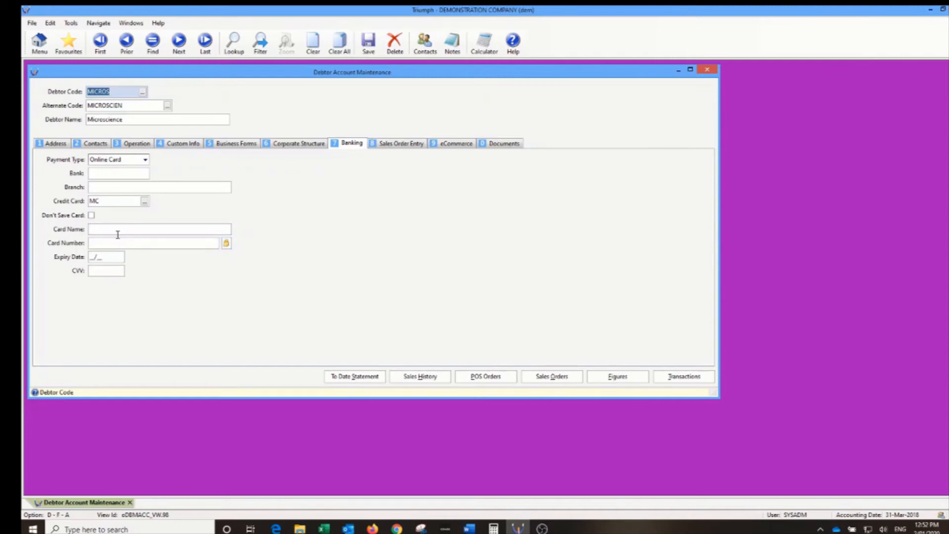
{"action": "left_click", "coordinate": [152, 230]}
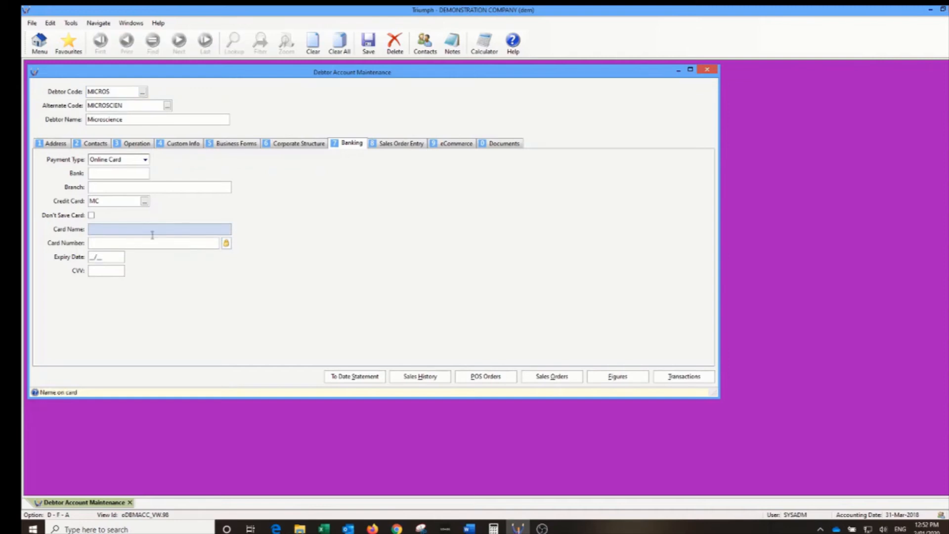
{"action": "left_click", "coordinate": [707, 70]}
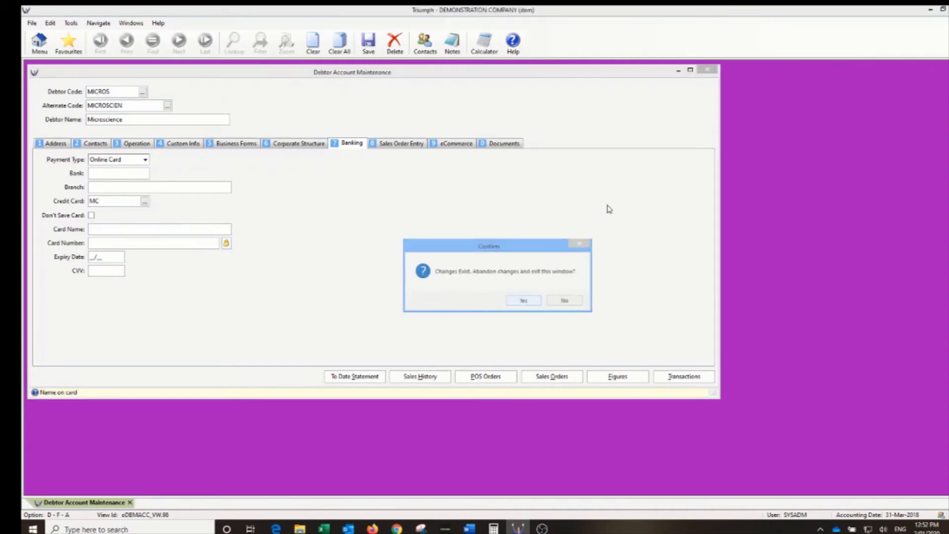
{"action": "left_click", "coordinate": [520, 301]}
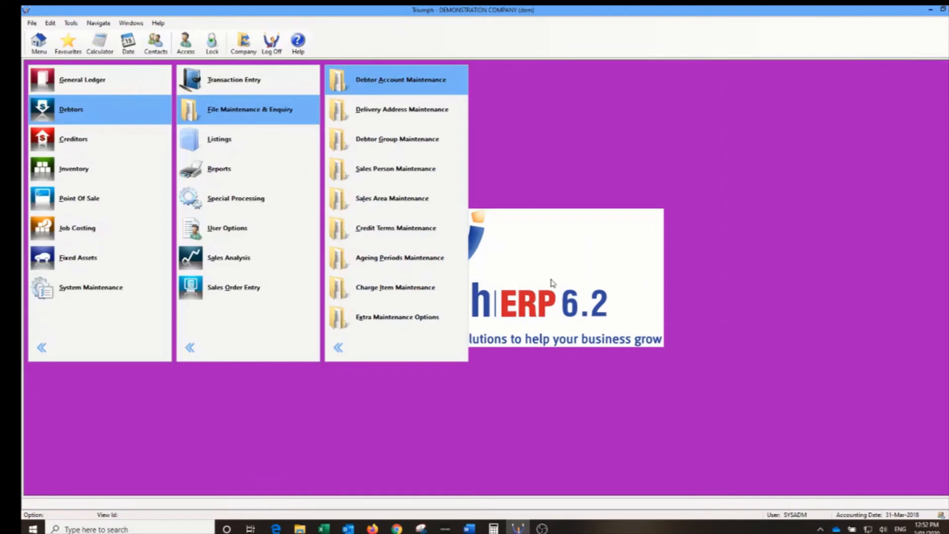
- Load the Proton Computers debtor account and show its Banking details
{"action": "left_click", "coordinate": [398, 88]}
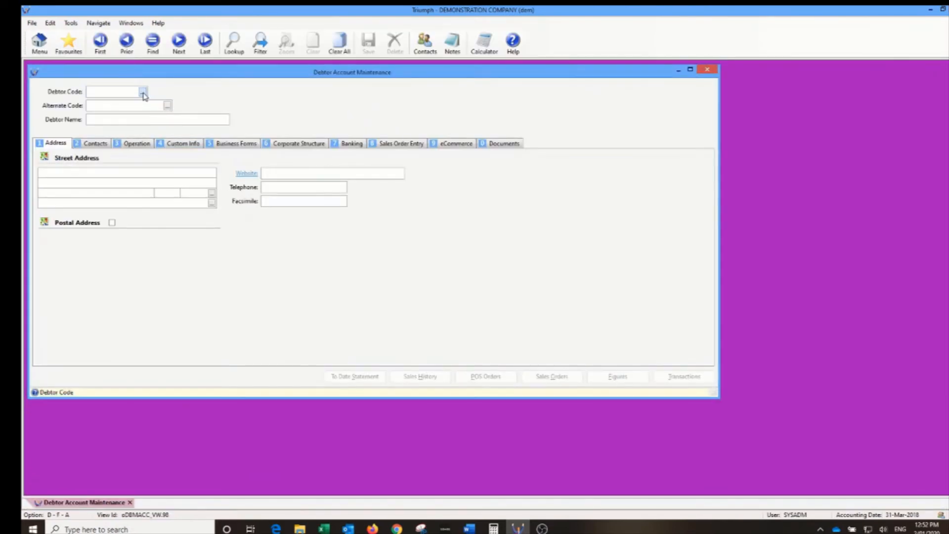
{"action": "left_click", "coordinate": [143, 92]}
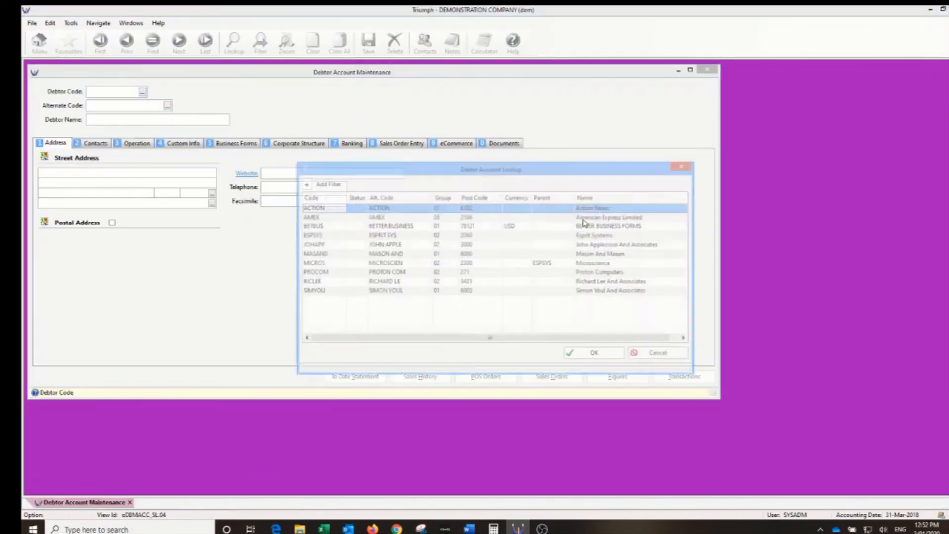
{"action": "double_click", "coordinate": [391, 276]}
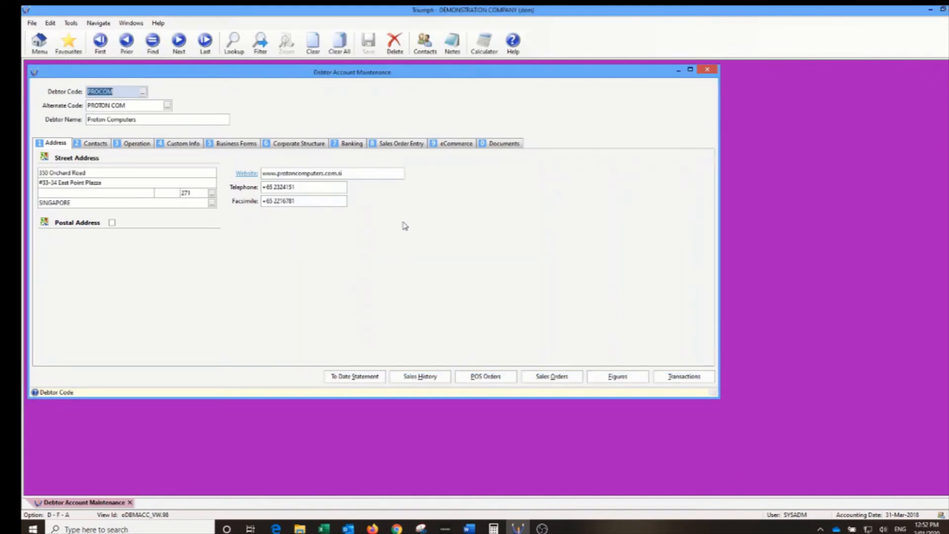
{"action": "left_click", "coordinate": [352, 144]}
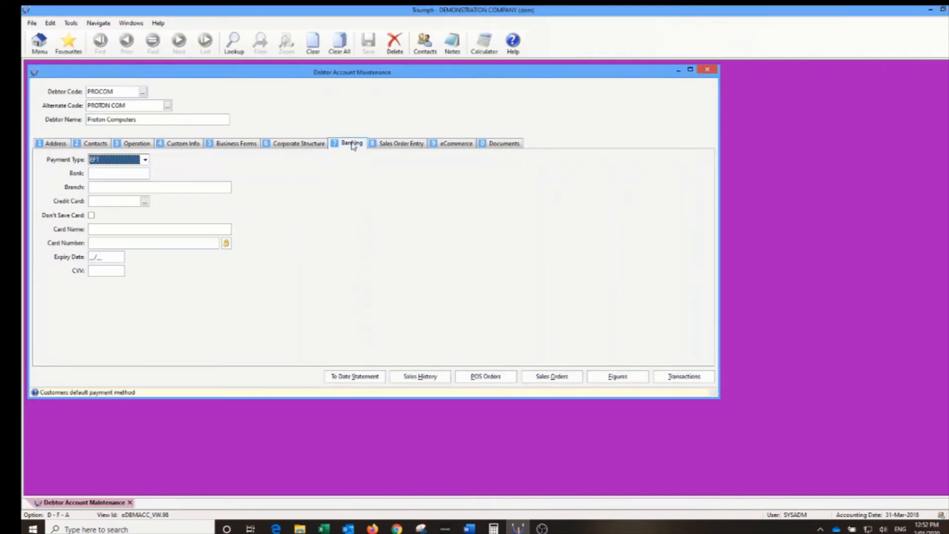
- Set payment type Online Card with Visa Card (VC), entering card name, number, expiry 0521 and security code
{"action": "left_click", "coordinate": [145, 159]}
{"action": "left_click", "coordinate": [128, 179]}
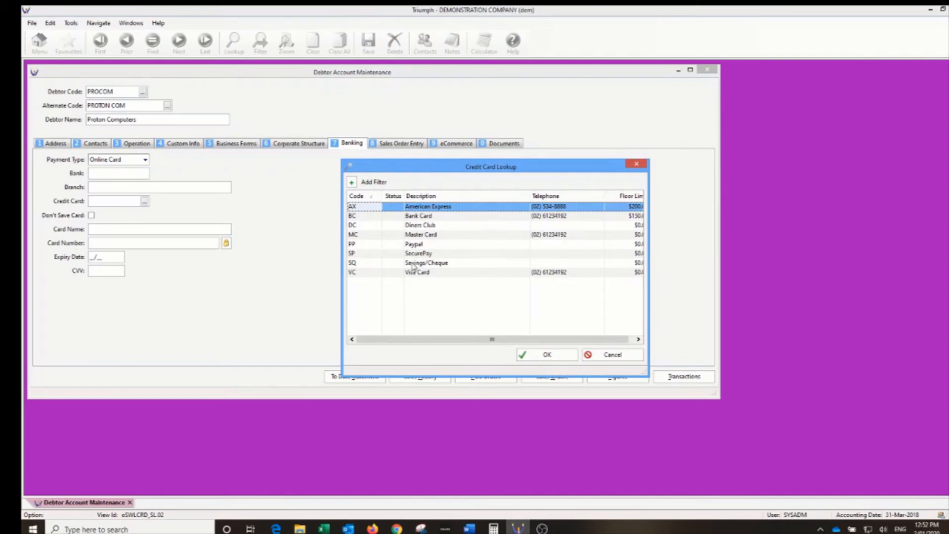
{"action": "double_click", "coordinate": [412, 273]}
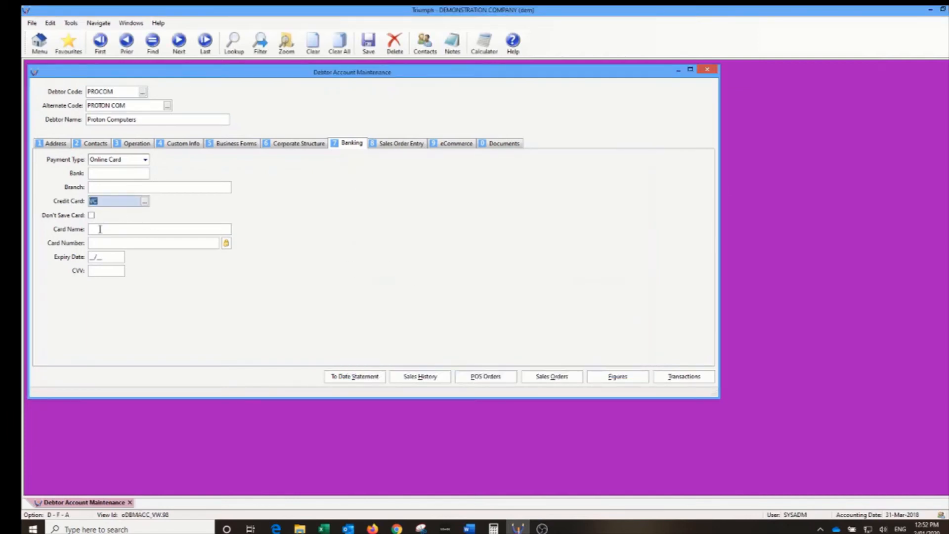
{"action": "left_click", "coordinate": [100, 229]}
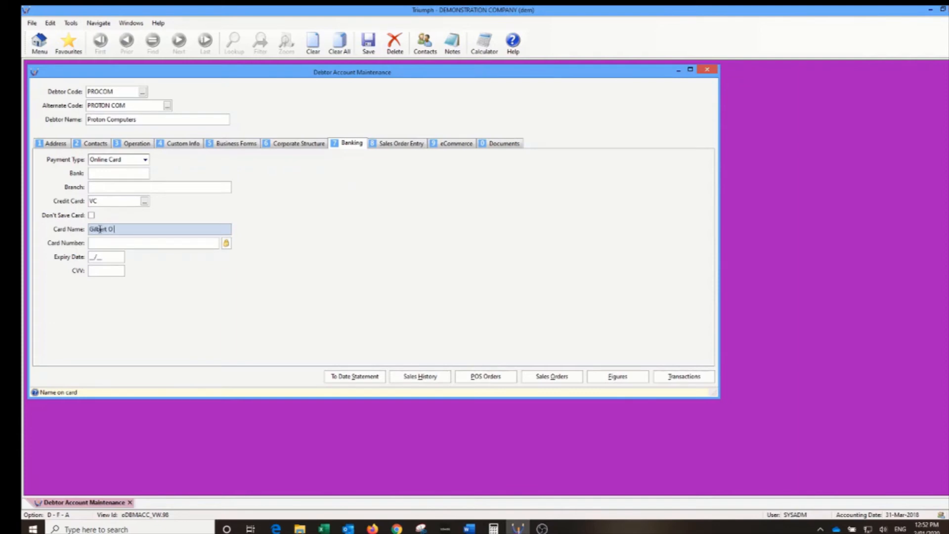
{"action": "key", "text": "Tab"}
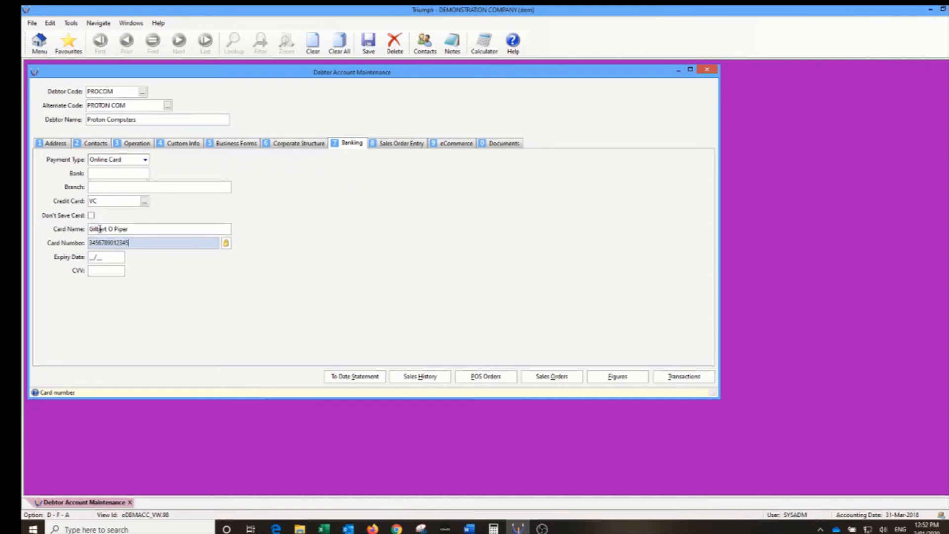
{"action": "key", "text": "Tab"}
{"action": "type", "text": "0521"}
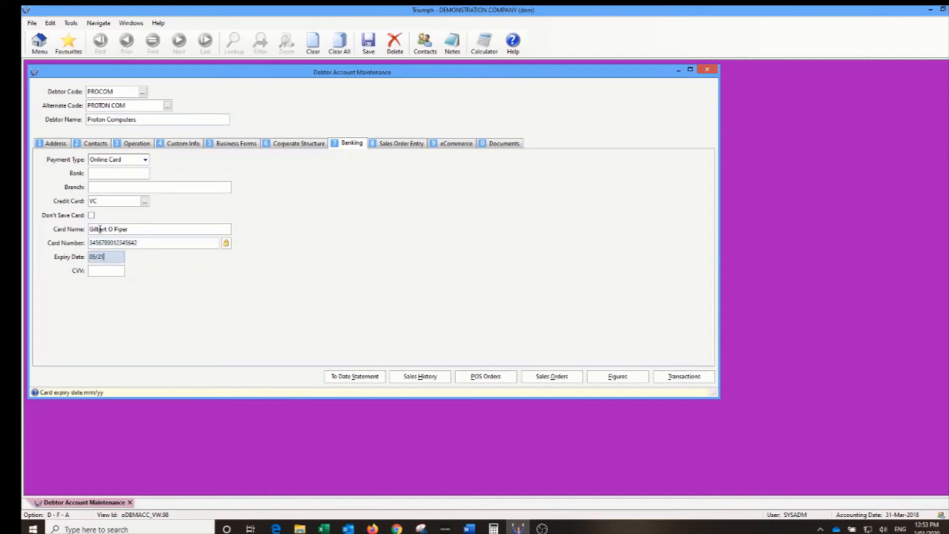
{"action": "key", "text": "Tab"}
{"action": "type", "text": "111"}
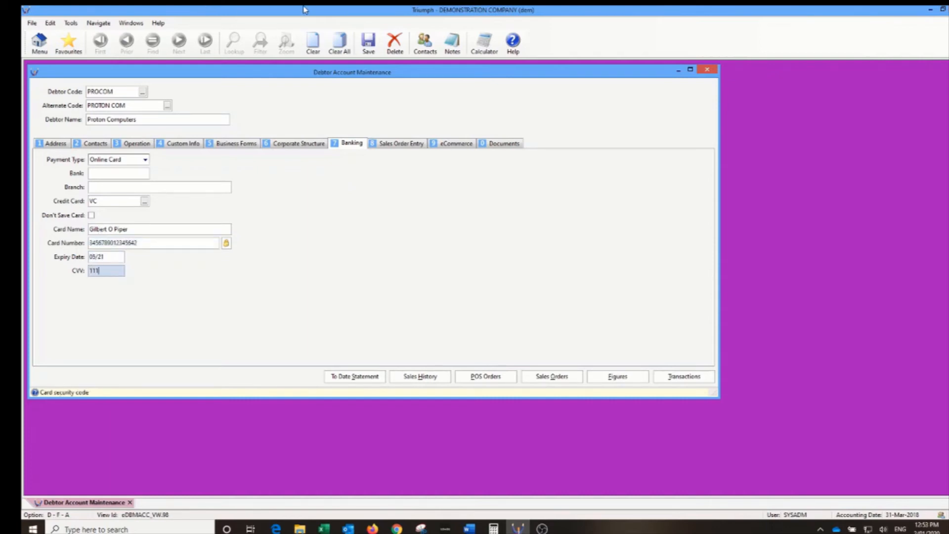
- Save the card details to the current debtor, verify the Banking tab, and close the window
{"action": "left_click", "coordinate": [373, 45]}
{"action": "left_click", "coordinate": [480, 302]}
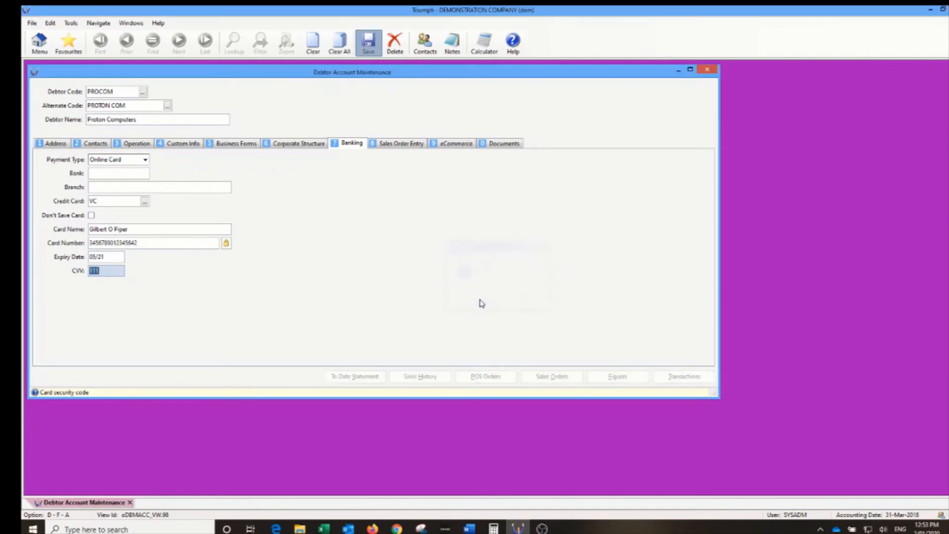
{"action": "key", "text": "Tab"}
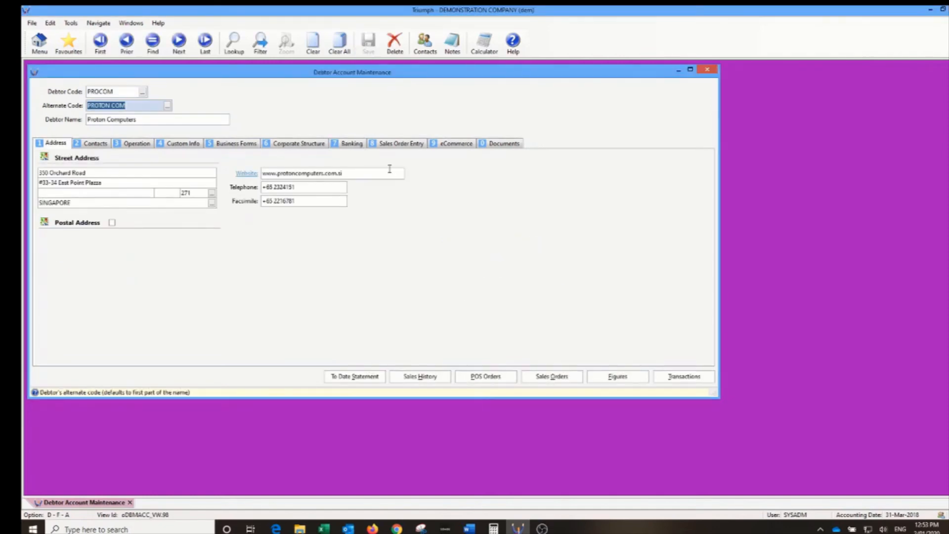
{"action": "left_click", "coordinate": [363, 145]}
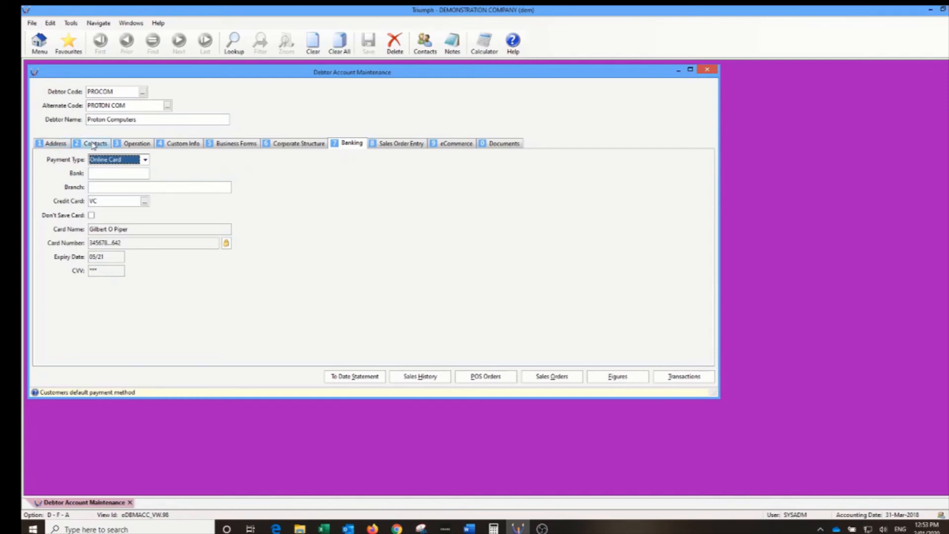
{"action": "left_click", "coordinate": [710, 70]}
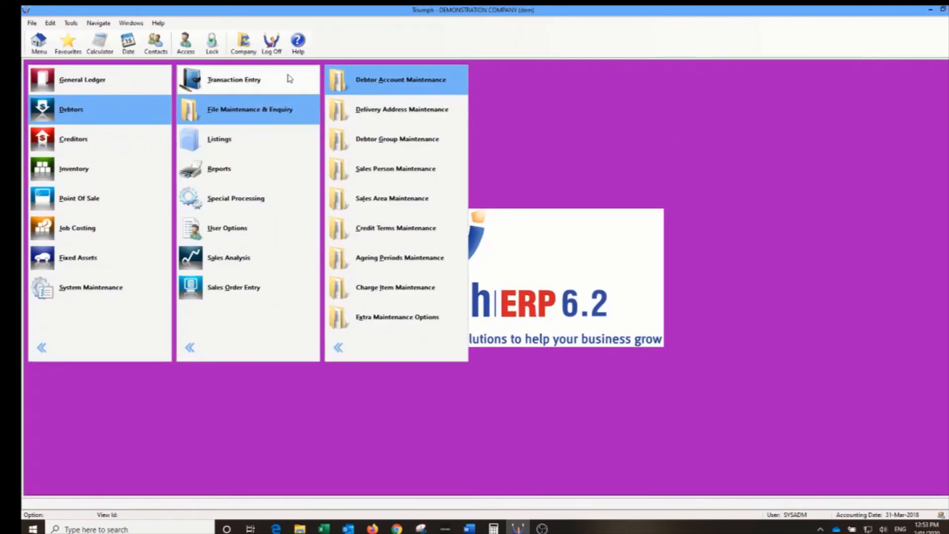
- Start new sales order O1012 in Sales Order & Quote Entry with debtor MICROS
{"action": "left_click", "coordinate": [234, 81]}
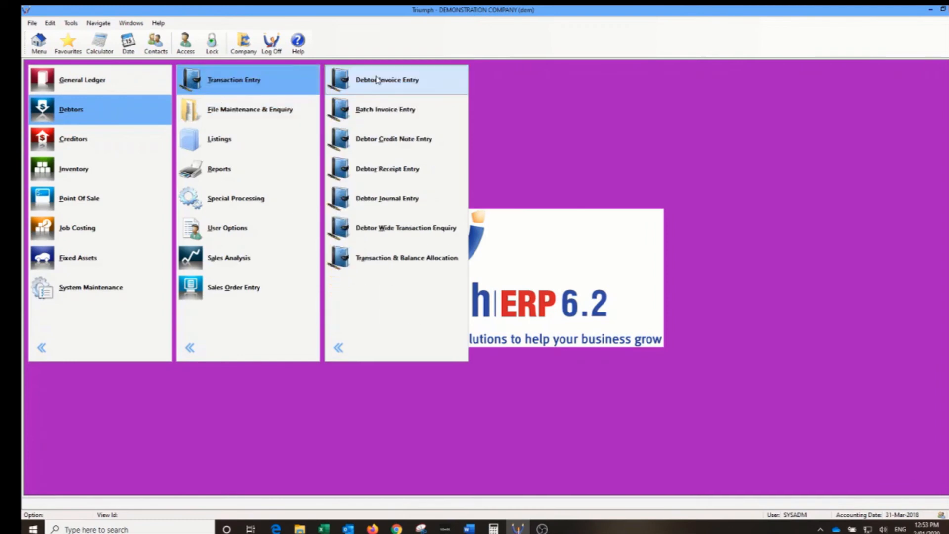
{"action": "left_click", "coordinate": [256, 109]}
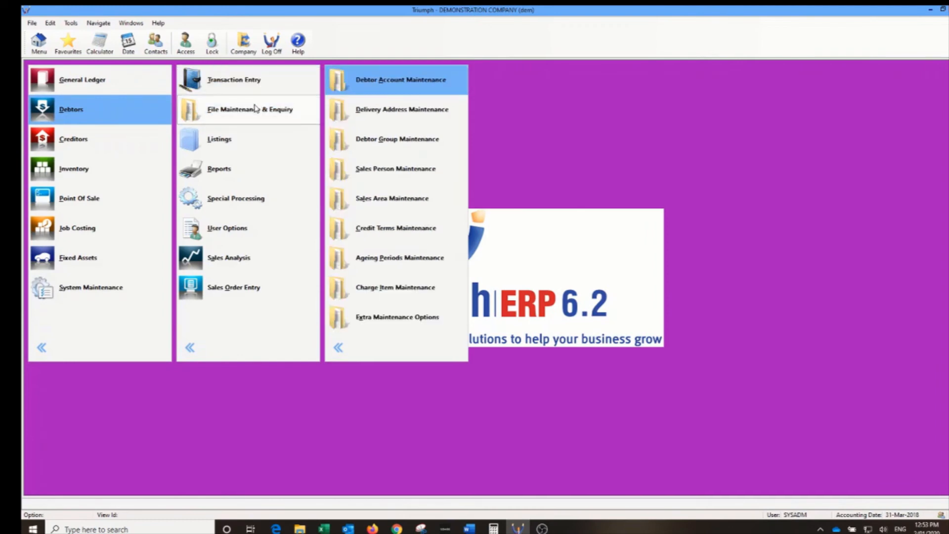
{"action": "left_click", "coordinate": [233, 288]}
{"action": "left_click", "coordinate": [375, 78]}
{"action": "left_click", "coordinate": [499, 78]}
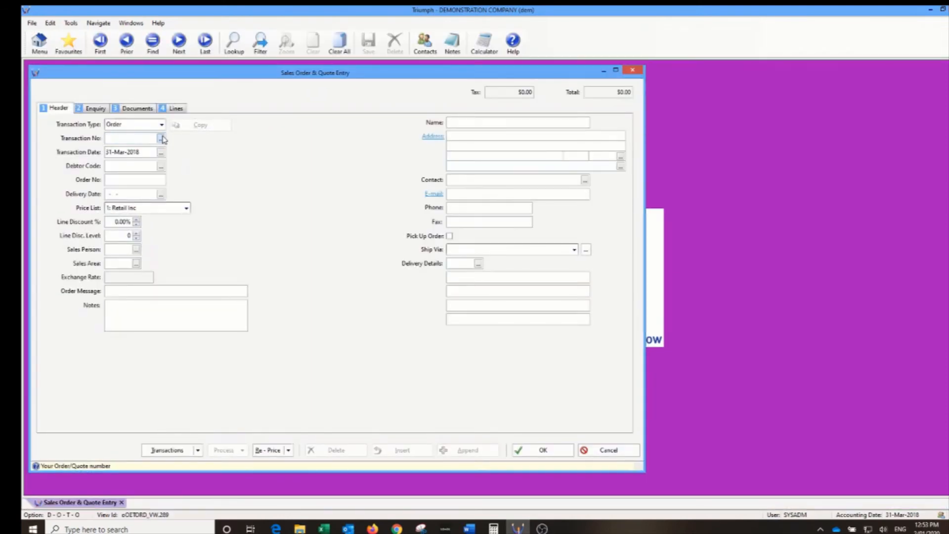
{"action": "left_click", "coordinate": [161, 138]}
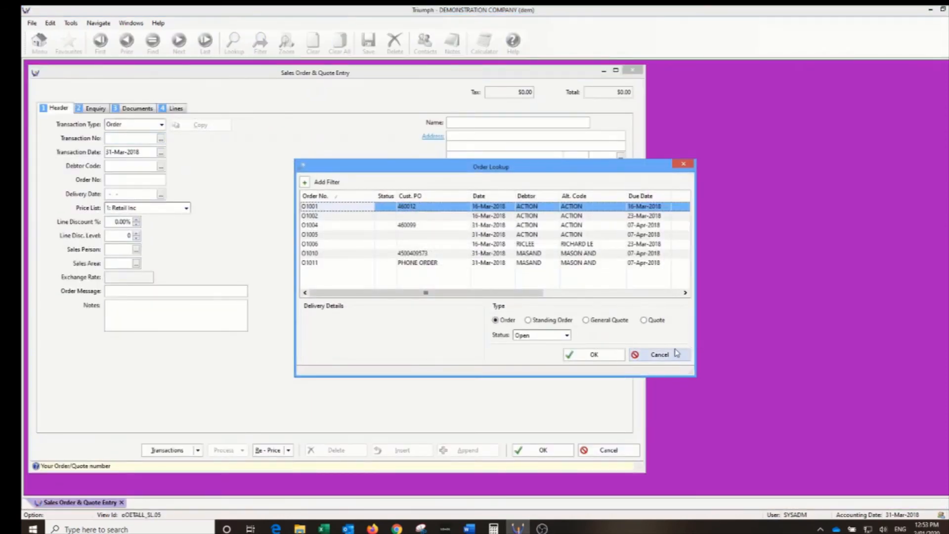
{"action": "left_click", "coordinate": [674, 352]}
{"action": "key", "text": "Tab"}
{"action": "key", "text": "Tab"}
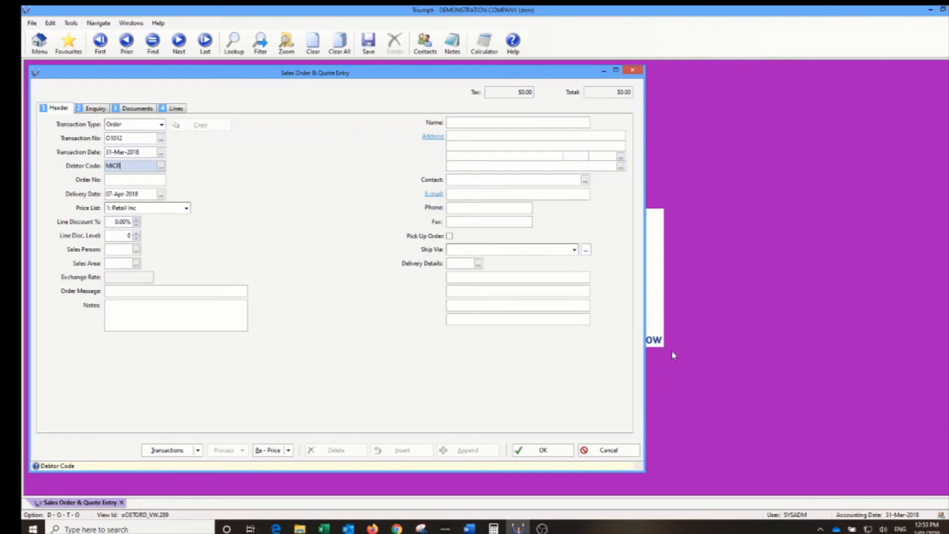
{"action": "type", "text": "MICROS"}
{"action": "key", "text": "Tab"}
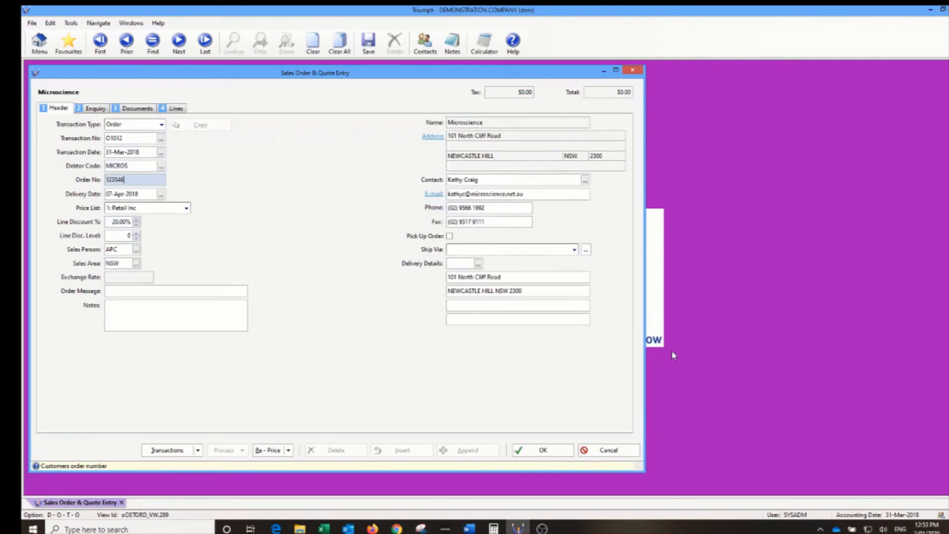
- Add stock item 0692, A4 Endeavour Ruled Office Pads, as an order line
{"action": "left_click", "coordinate": [176, 108]}
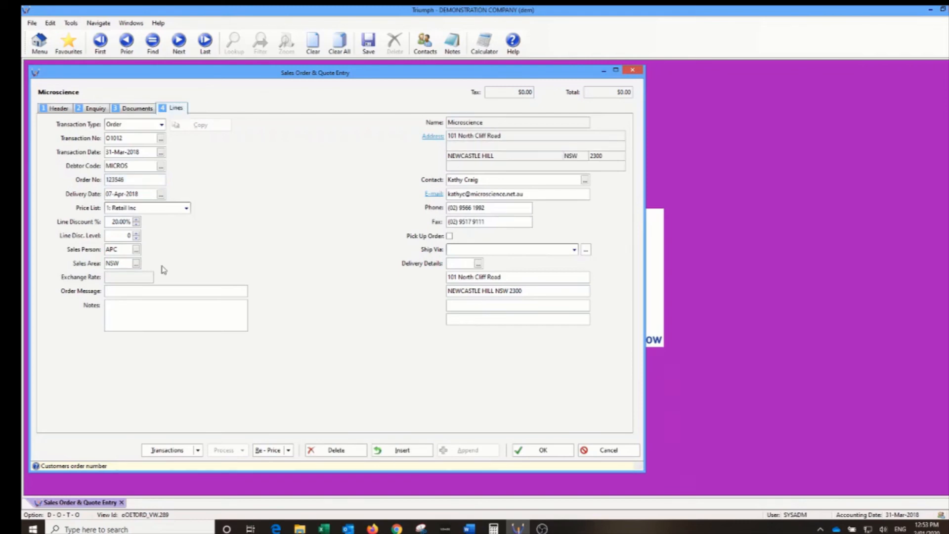
{"action": "left_click", "coordinate": [169, 250]}
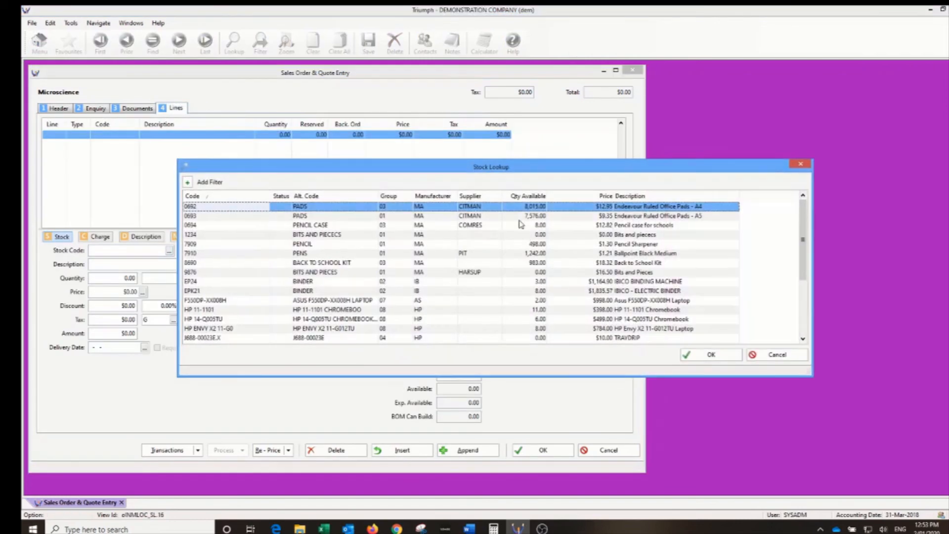
{"action": "double_click", "coordinate": [519, 208]}
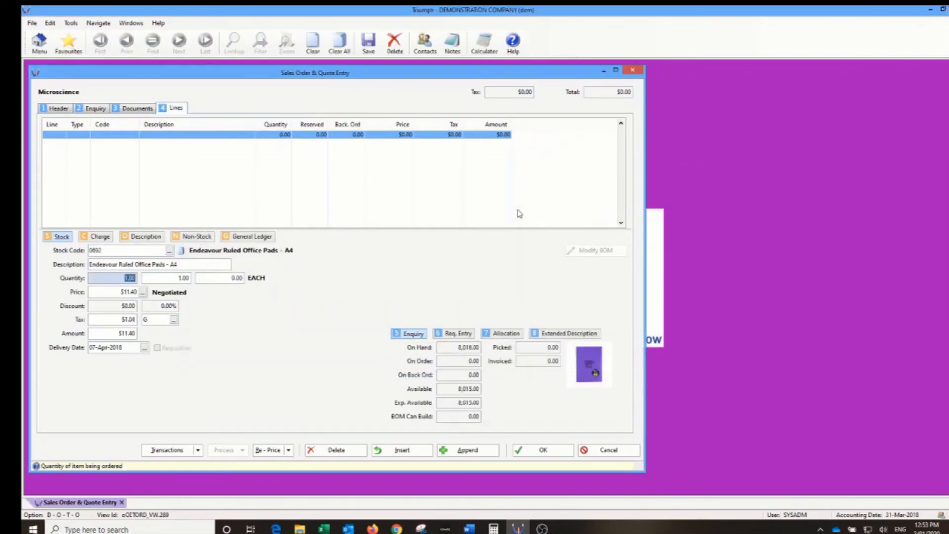
- Save the order and enter a $5.00 deposit amount
{"action": "key", "text": "Return"}
{"action": "key", "text": "Return"}
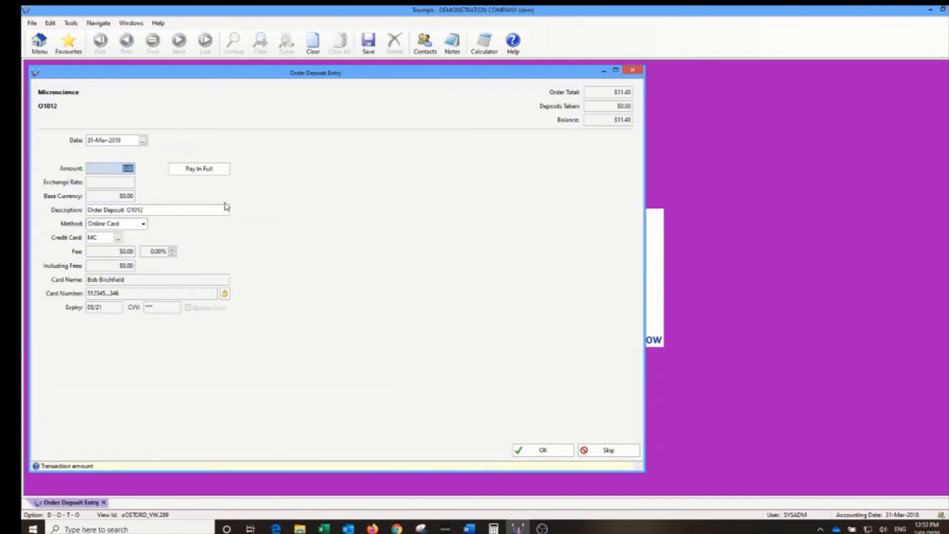
{"action": "left_click", "coordinate": [209, 169]}
{"action": "type", "text": "5"}
{"action": "key", "text": "Tab"}
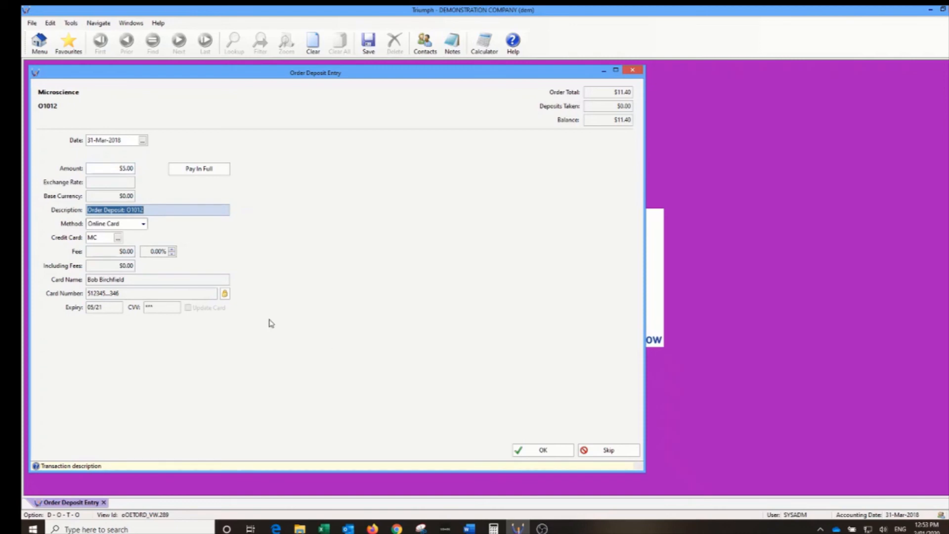
- Keep the stored Master Card details, submit the deposit, and acknowledge the test payment notice
{"action": "left_click", "coordinate": [225, 294]}
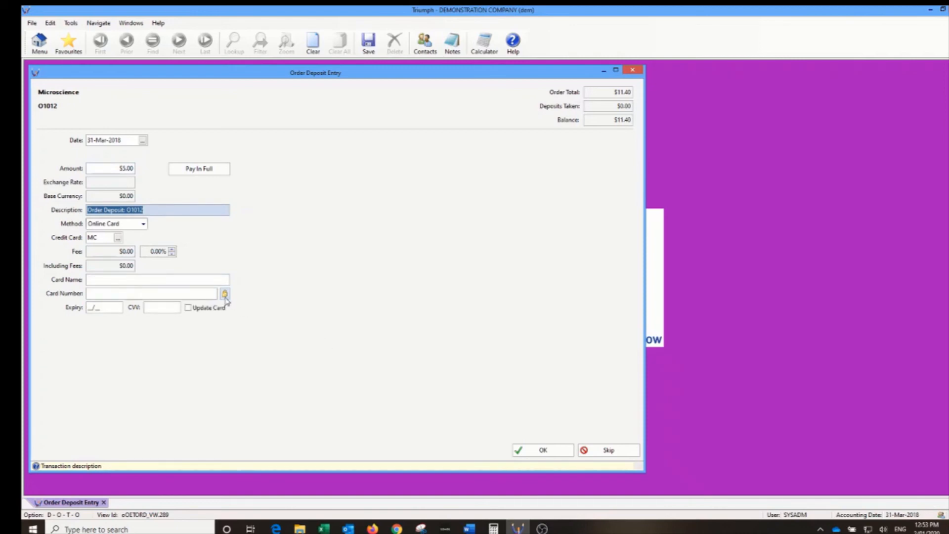
{"action": "left_click", "coordinate": [226, 297]}
{"action": "left_click", "coordinate": [226, 296]}
{"action": "left_click", "coordinate": [225, 295]}
{"action": "left_click", "coordinate": [225, 295]}
{"action": "left_click", "coordinate": [225, 294]}
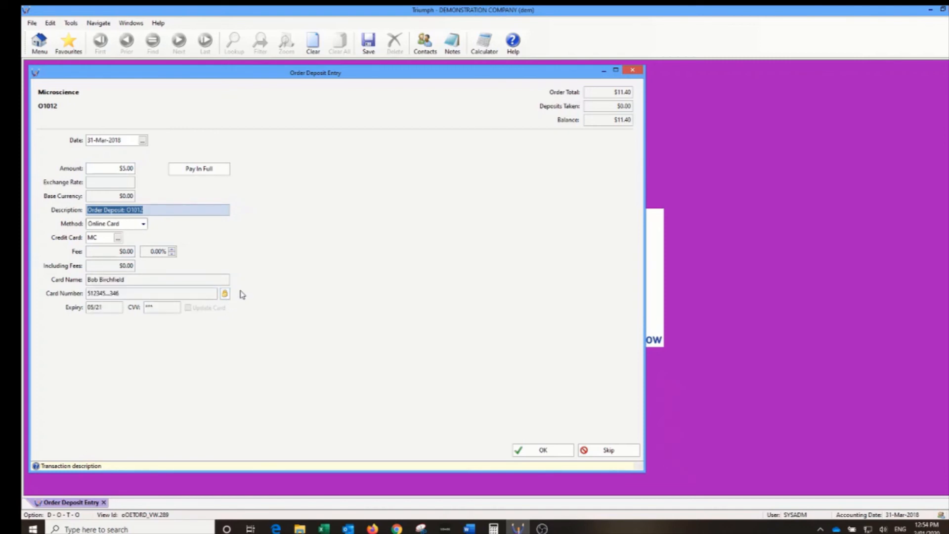
{"action": "left_click", "coordinate": [529, 453]}
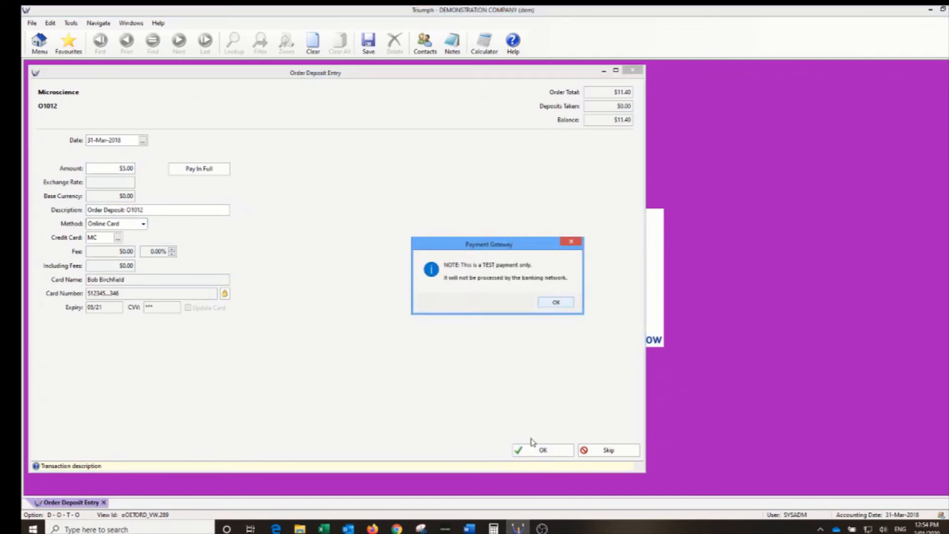
{"action": "left_click", "coordinate": [554, 304]}
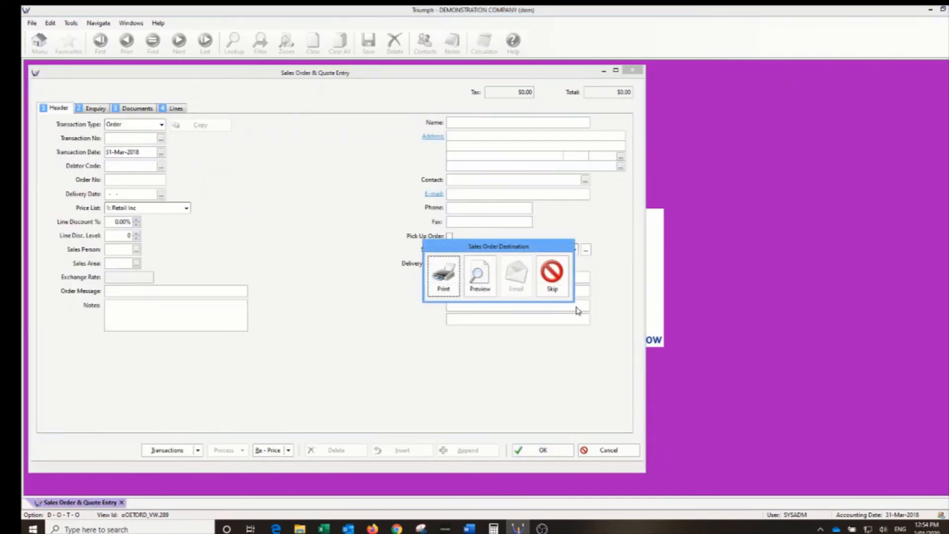
- Skip order and picking slip printing, close the order, then reopen O1012 via lookup
{"action": "left_click", "coordinate": [559, 293]}
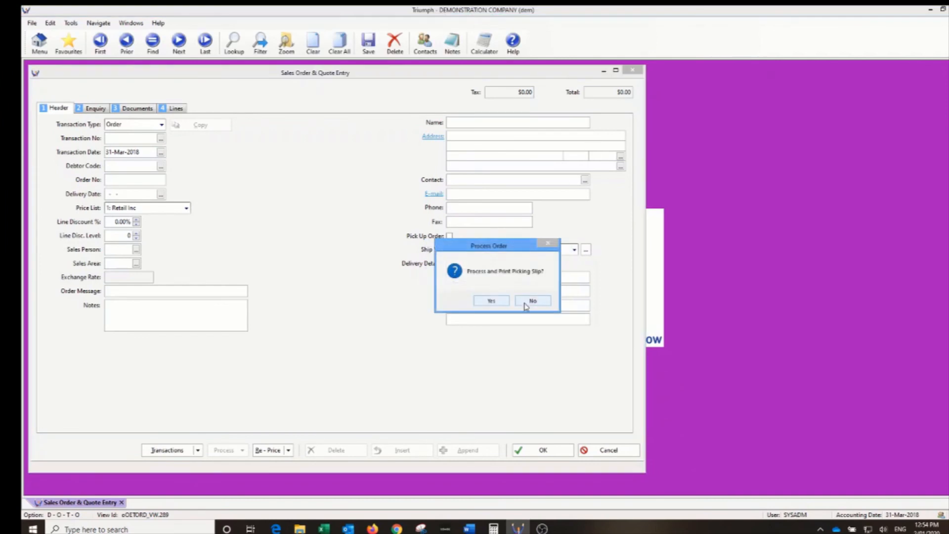
{"action": "left_click", "coordinate": [528, 303]}
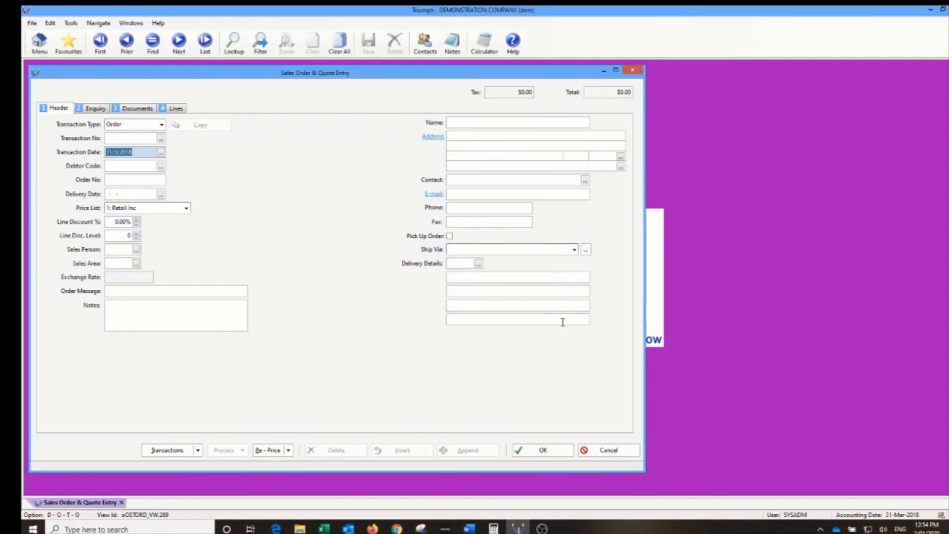
{"action": "left_click", "coordinate": [635, 72]}
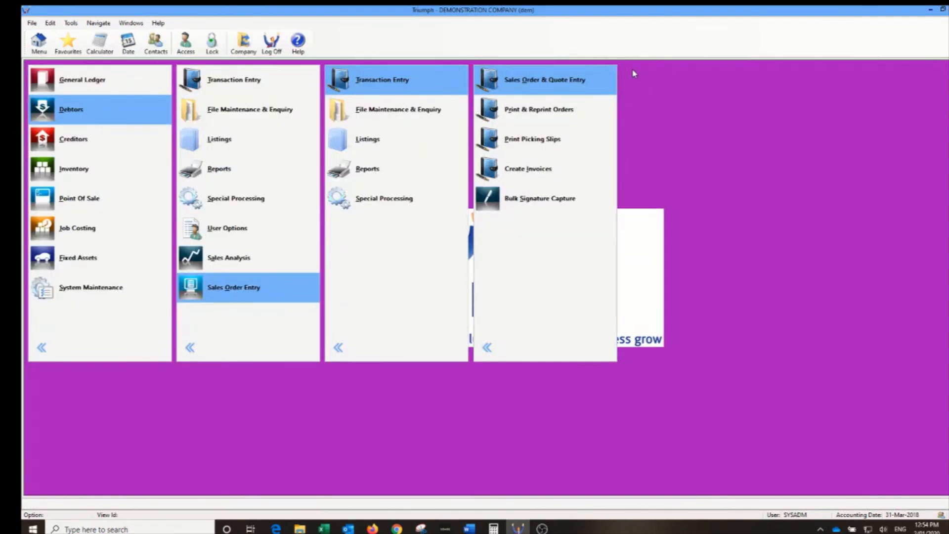
{"action": "left_click", "coordinate": [521, 79]}
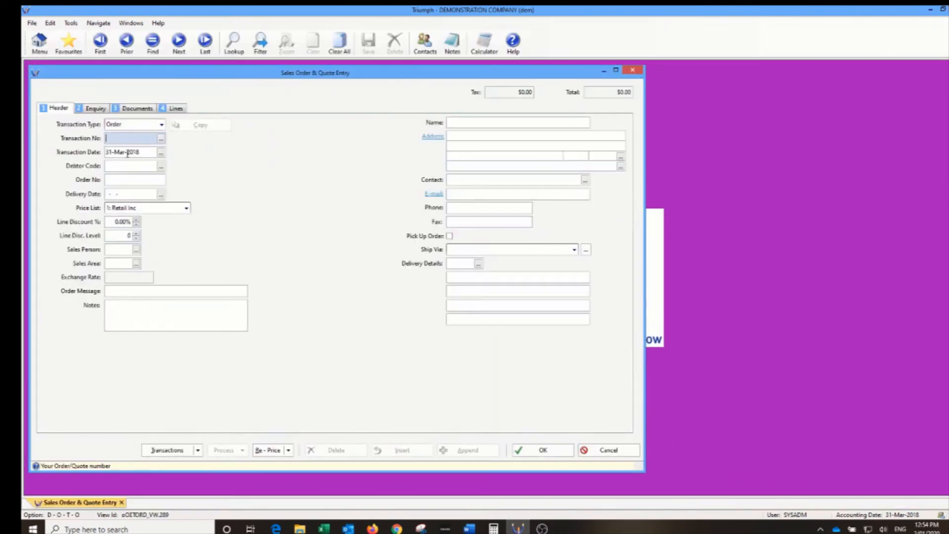
{"action": "left_click", "coordinate": [160, 141]}
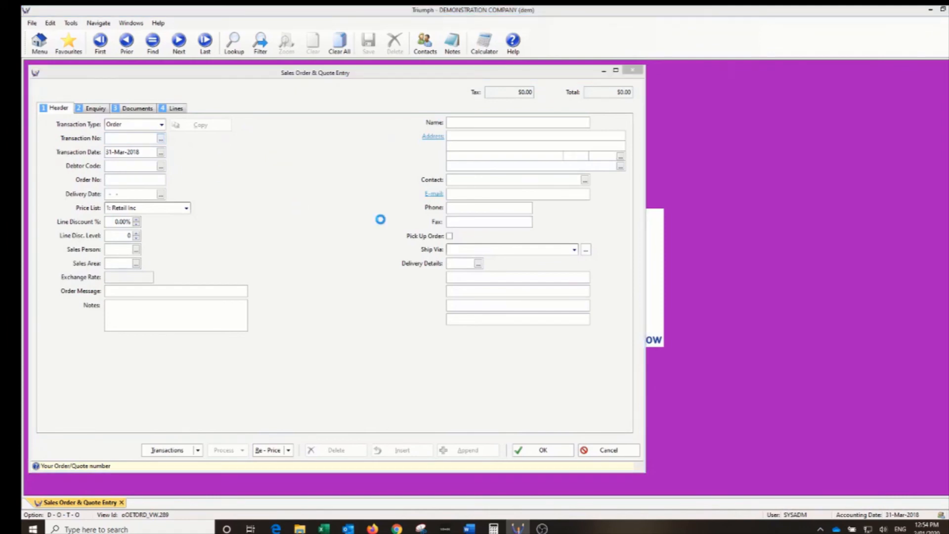
{"action": "double_click", "coordinate": [337, 275]}
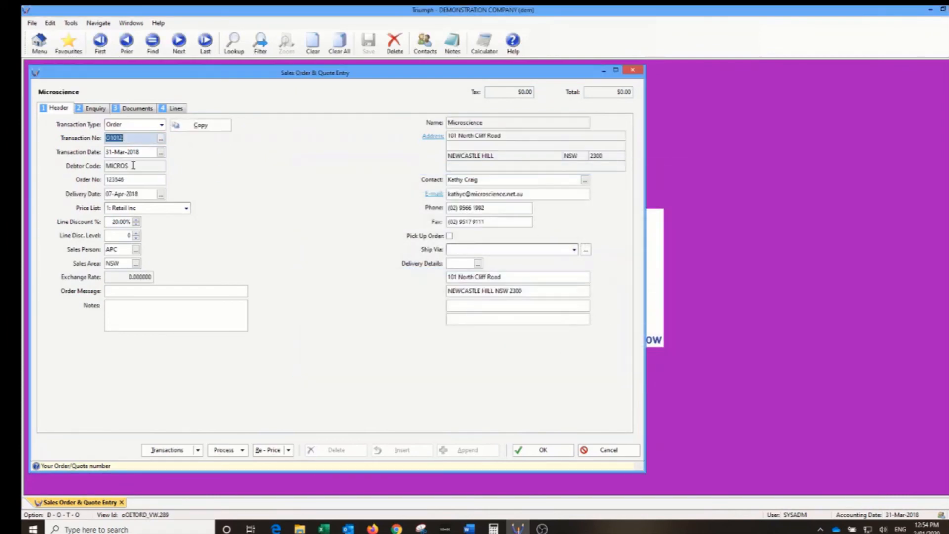
- Check O1012's $5.00 deposit receipt in its transactions and review its order line
{"action": "left_click", "coordinate": [167, 450]}
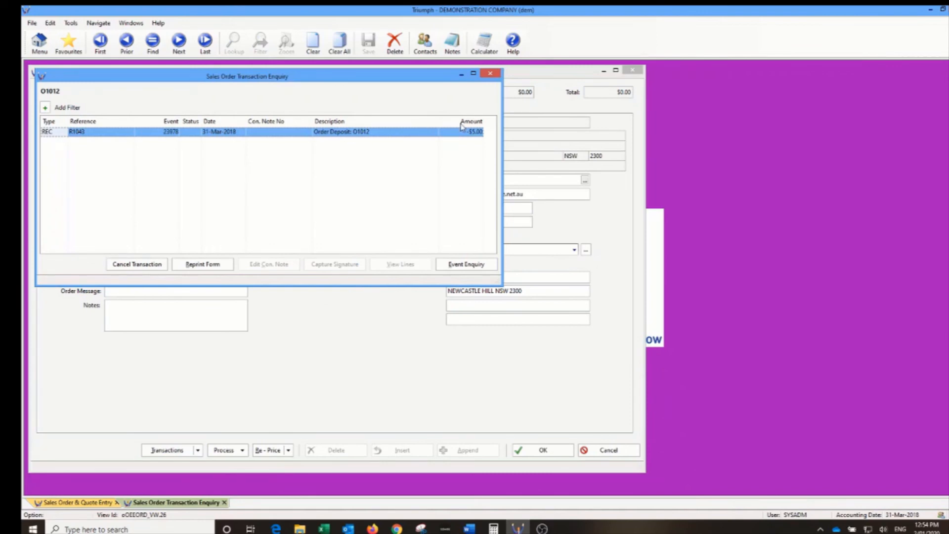
{"action": "left_click", "coordinate": [491, 75]}
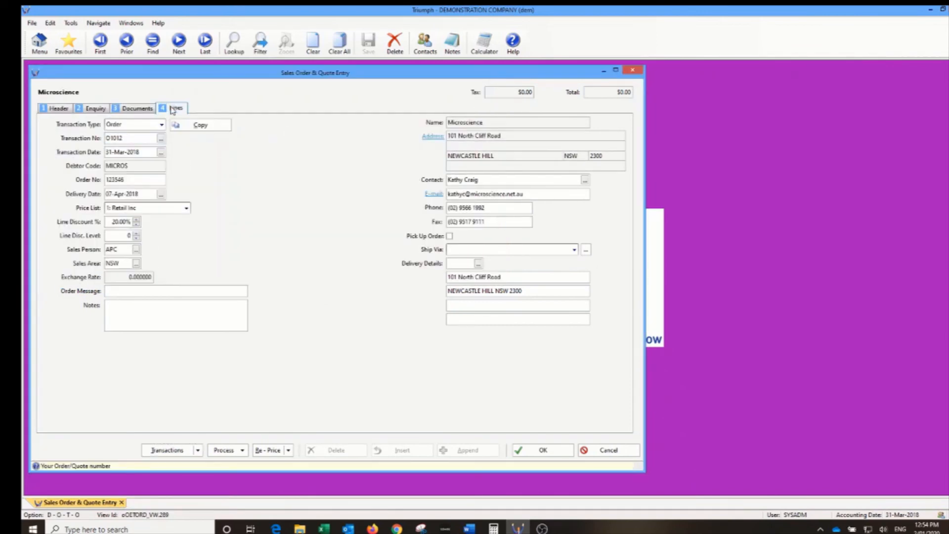
{"action": "left_click", "coordinate": [174, 109]}
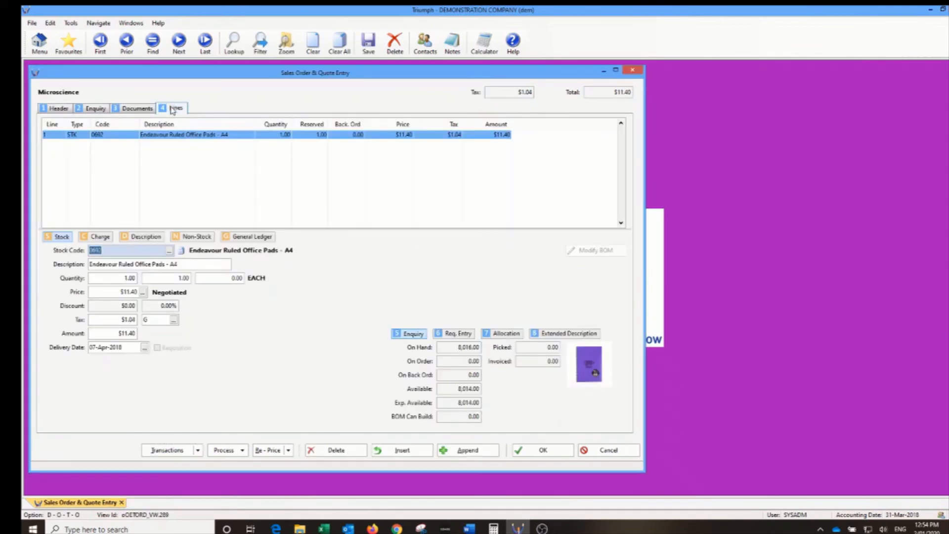
{"action": "left_click", "coordinate": [66, 109]}
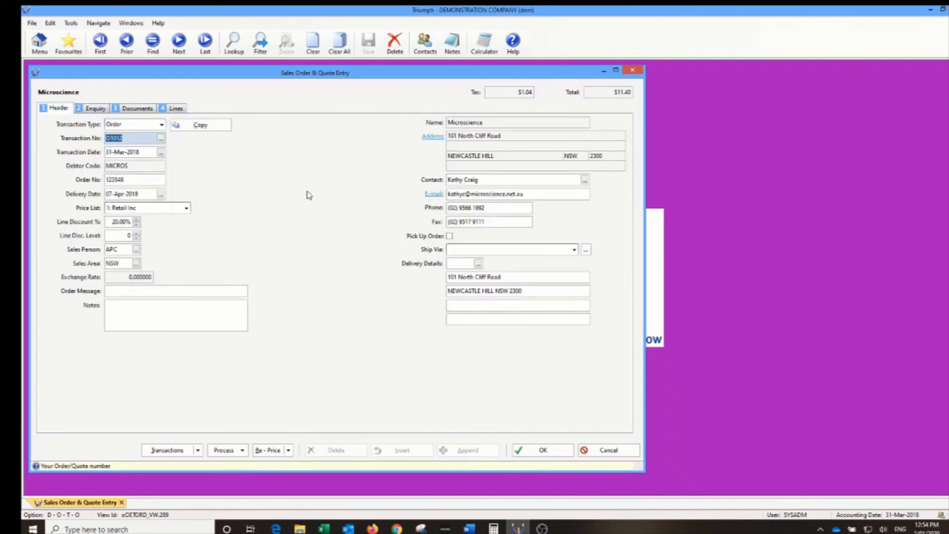
- Look at the processing and re-pricing options, then show the order's Enquiry tab
{"action": "left_click", "coordinate": [244, 451]}
{"action": "left_click", "coordinate": [246, 454]}
{"action": "left_click", "coordinate": [288, 453]}
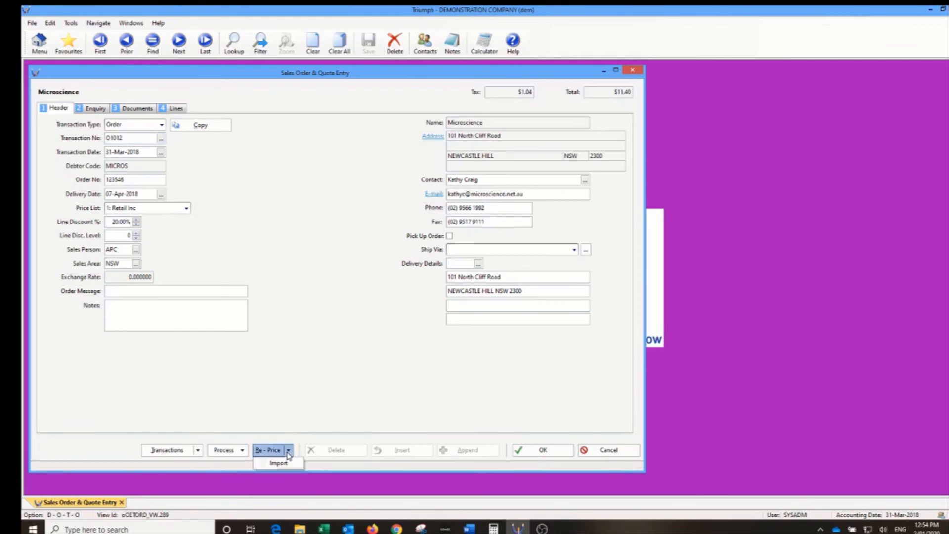
{"action": "left_click", "coordinate": [320, 398]}
{"action": "left_click", "coordinate": [63, 110]}
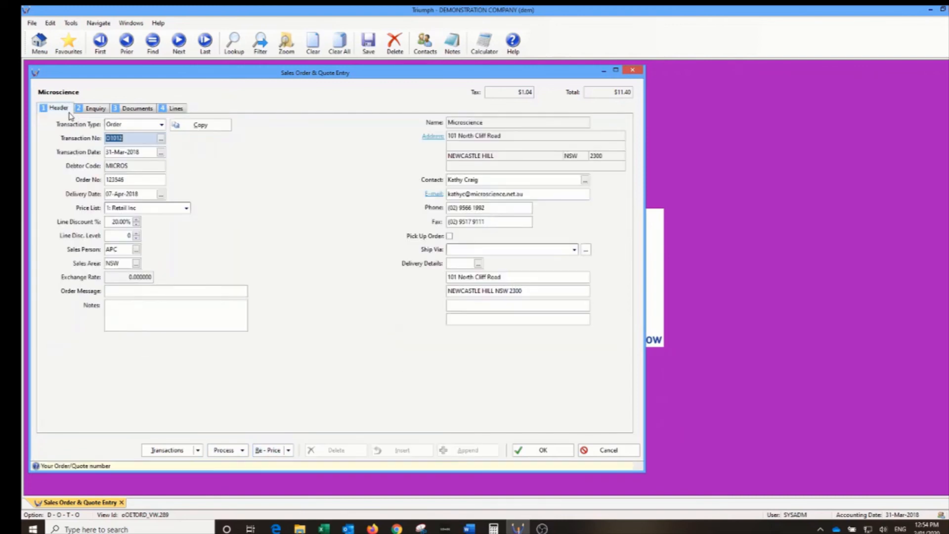
{"action": "left_click", "coordinate": [93, 109]}
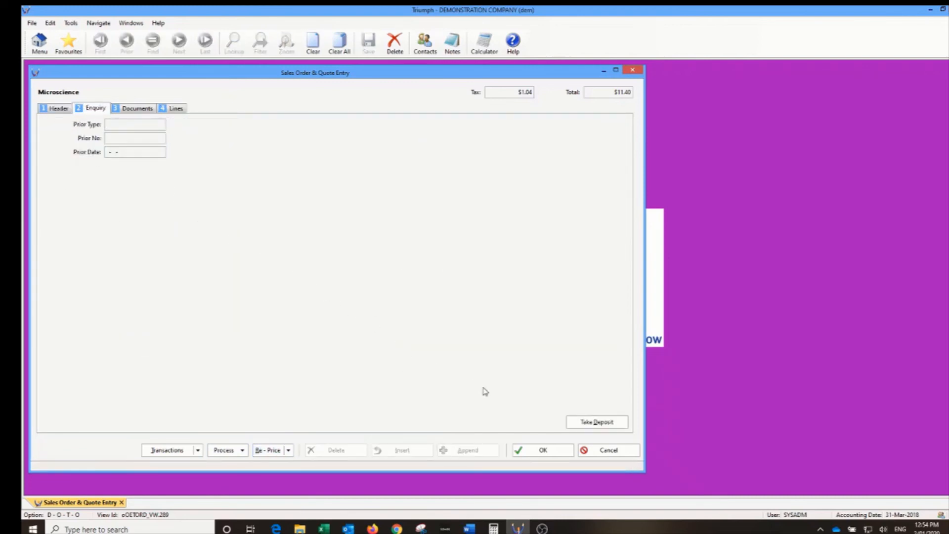
- Take a $6.40 Pay In Full deposit on O1012 and acknowledge the test payment notice
{"action": "left_click", "coordinate": [612, 425]}
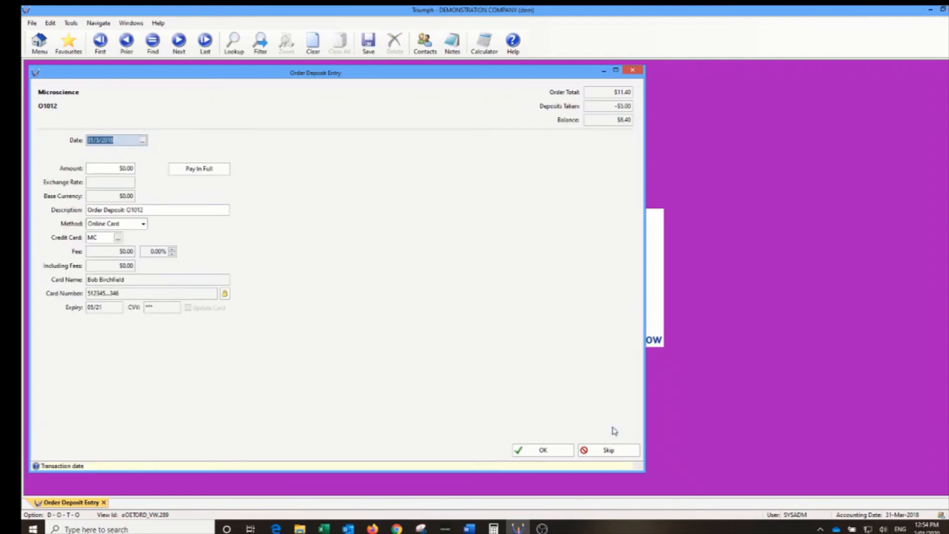
{"action": "left_click", "coordinate": [100, 169]}
{"action": "left_click", "coordinate": [210, 171]}
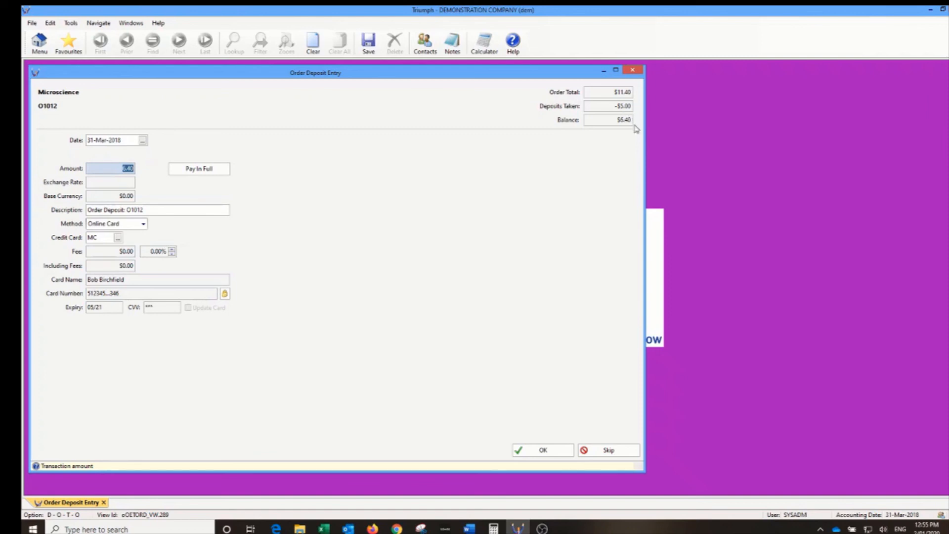
{"action": "left_click", "coordinate": [543, 451]}
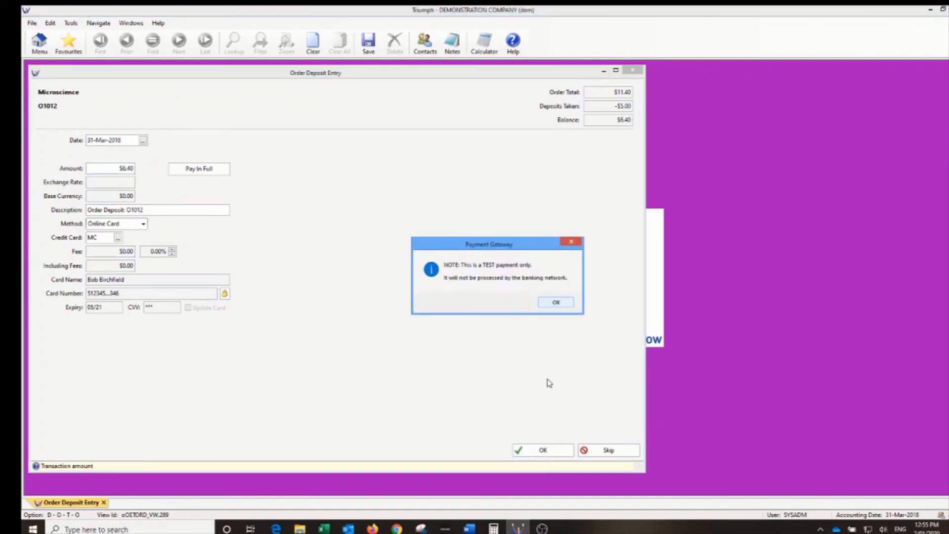
{"action": "left_click", "coordinate": [550, 303]}
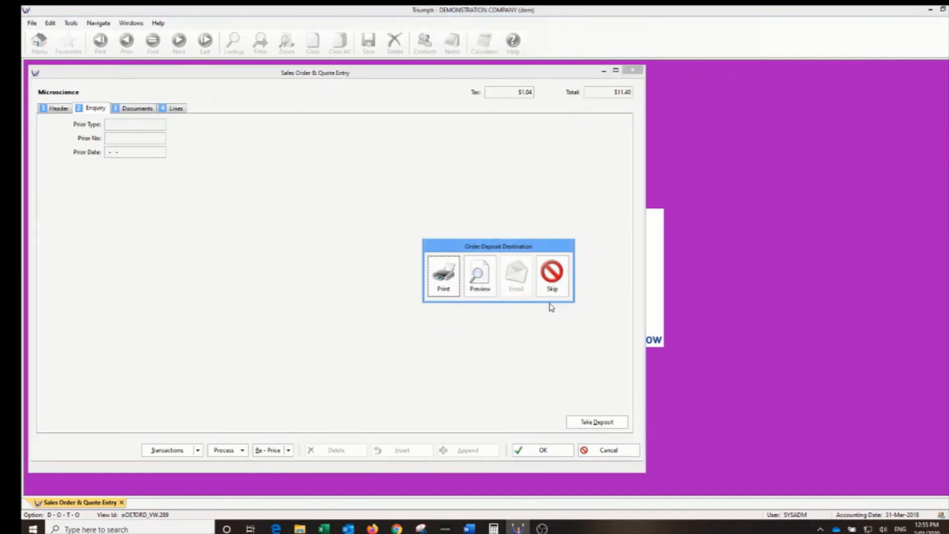
- Skip printing the deposit receipt and close the order entry without saving
{"action": "left_click", "coordinate": [554, 291]}
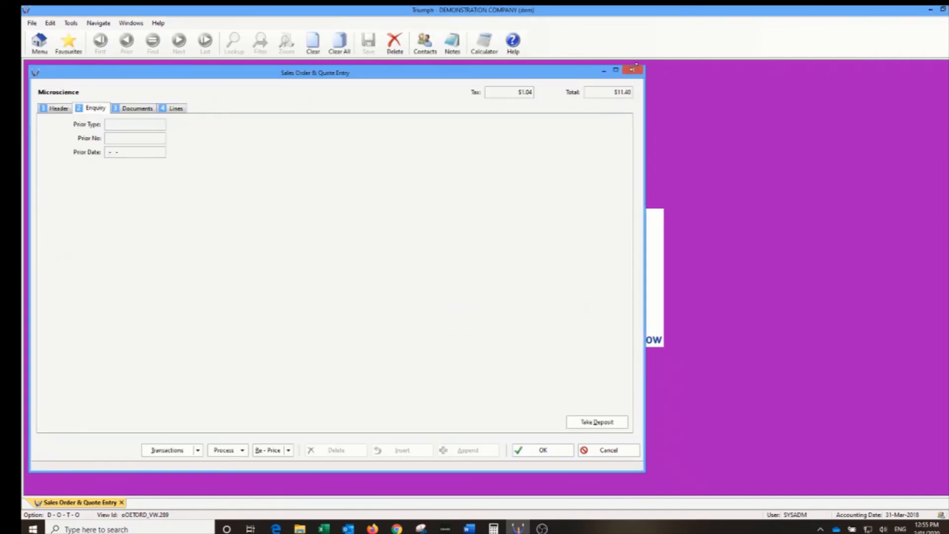
{"action": "left_click", "coordinate": [633, 71]}
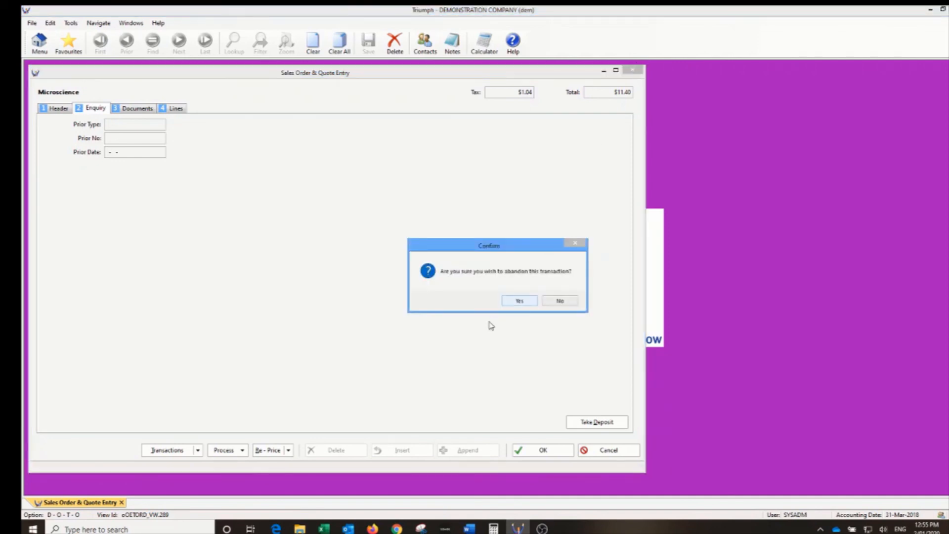
{"action": "left_click", "coordinate": [518, 302]}
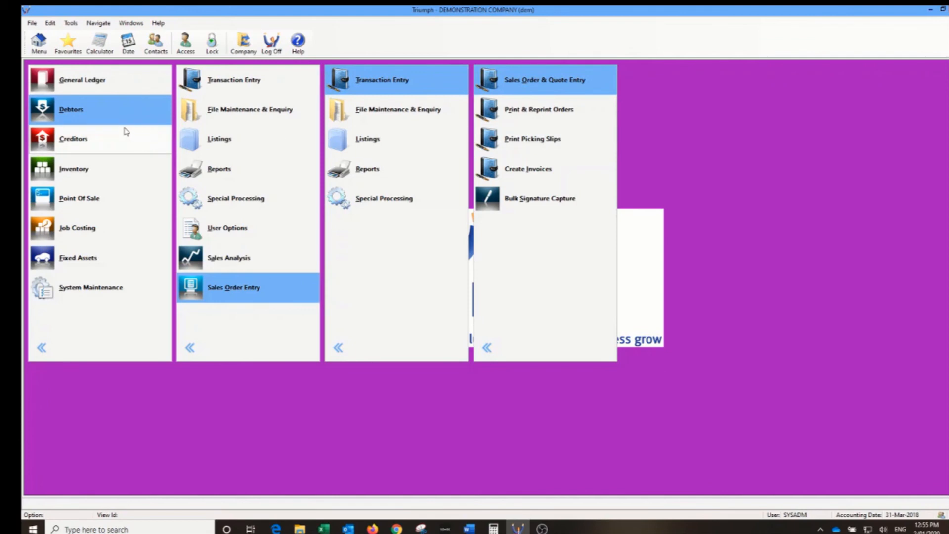
- Load the Microscience (MICROS) account in Debtor Account Maintenance
{"action": "left_click", "coordinate": [238, 110]}
{"action": "left_click", "coordinate": [356, 86]}
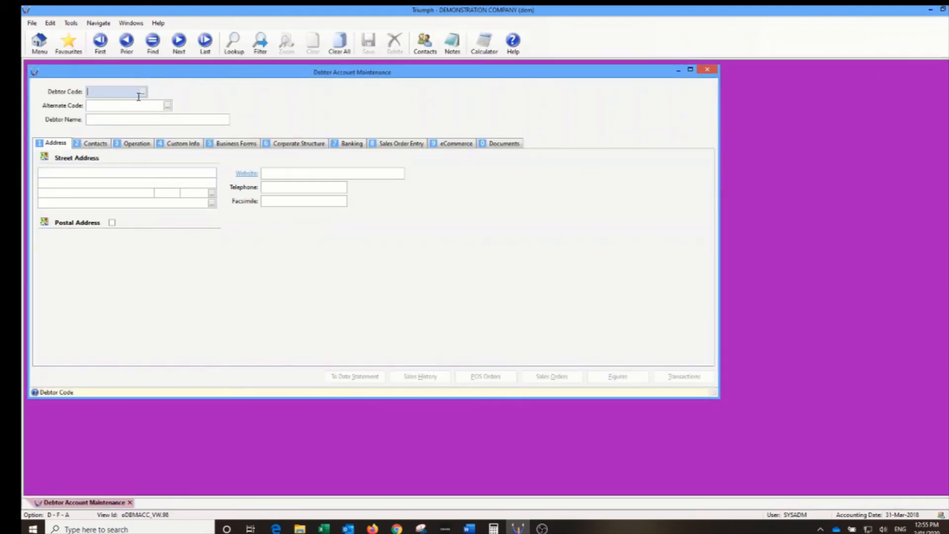
{"action": "type", "text": "MICRO"}
{"action": "key", "text": "Tab"}
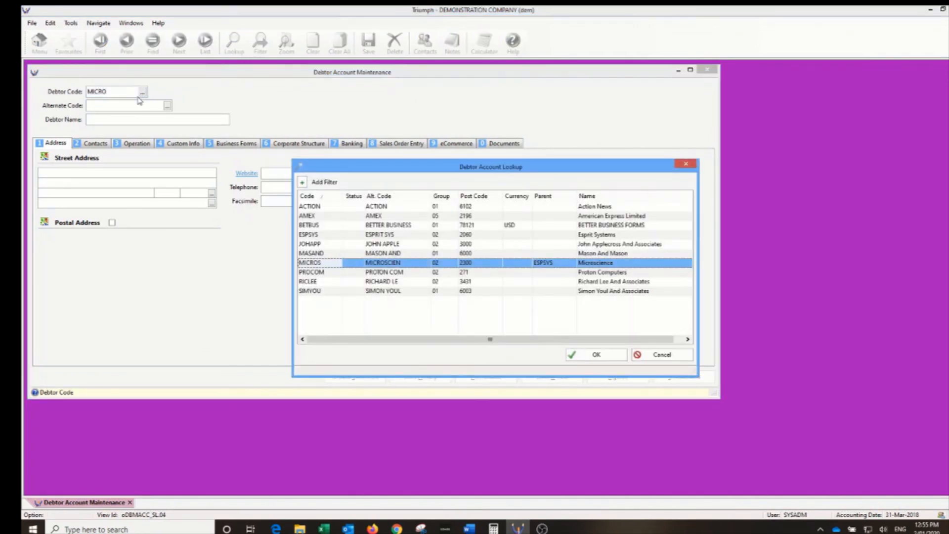
{"action": "key", "text": "Return"}
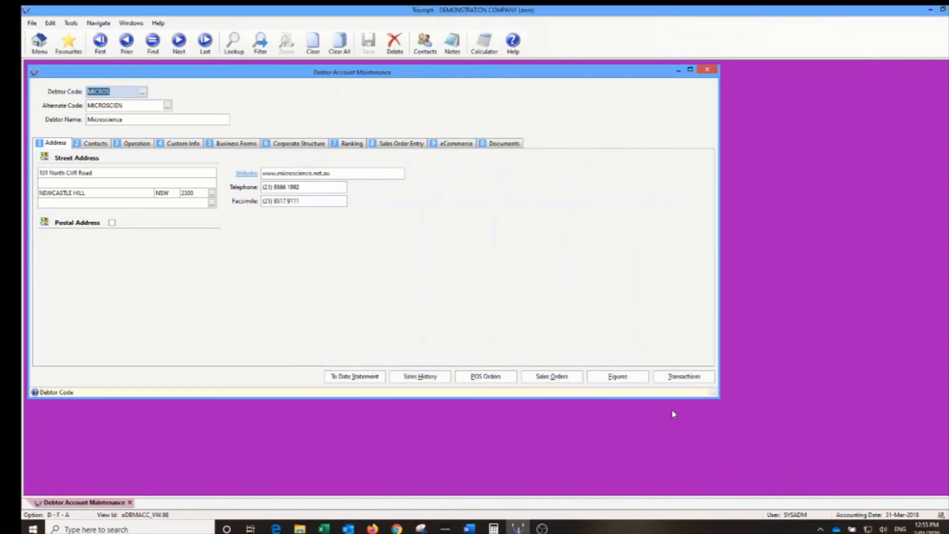
- Review receipts R1044 ($6.40) and R1043 ($5.00), cancel a started R1043 reversal, and close the enquiry
{"action": "left_click", "coordinate": [679, 378]}
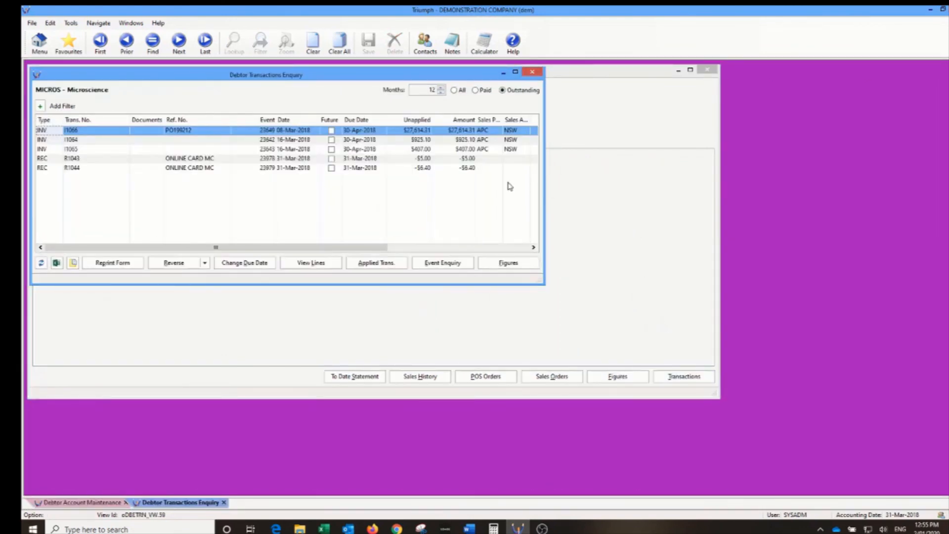
{"action": "left_click", "coordinate": [434, 162]}
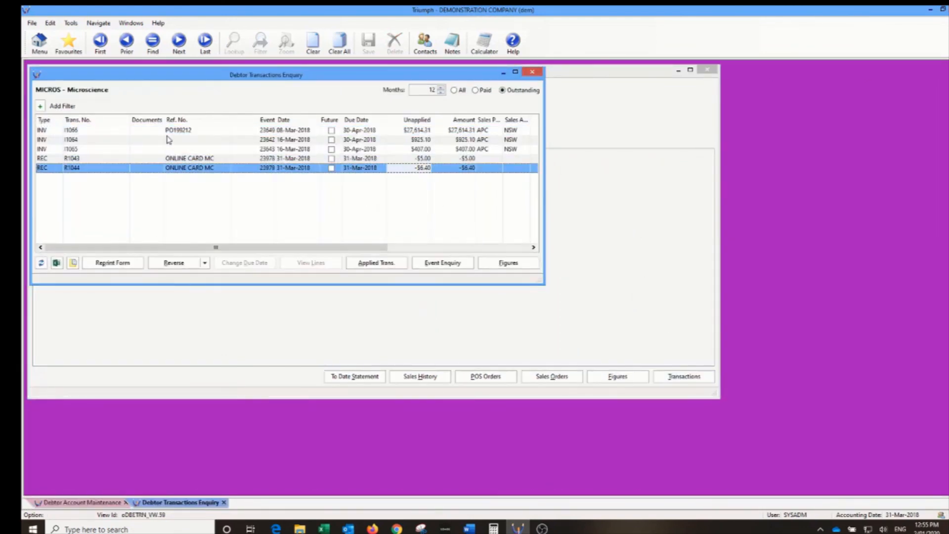
{"action": "left_click", "coordinate": [163, 162]}
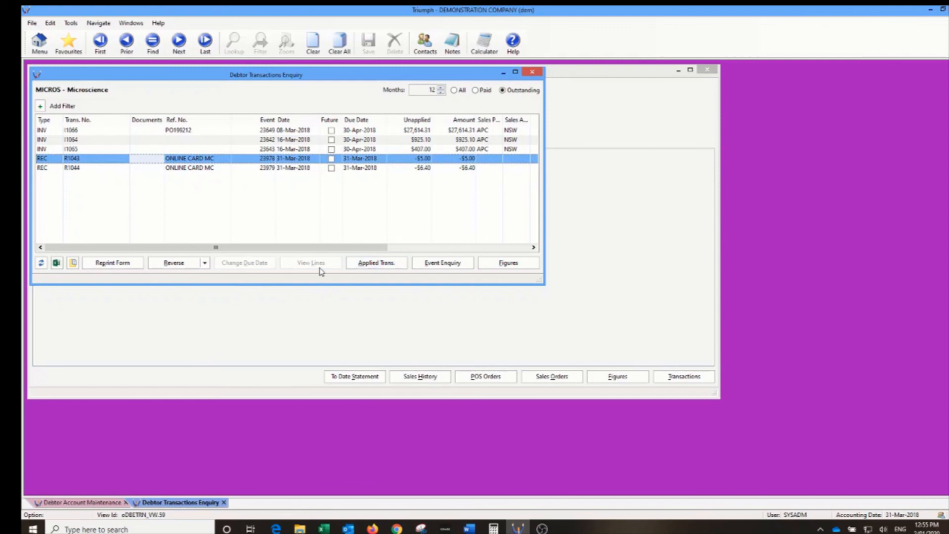
{"action": "left_click", "coordinate": [204, 264]}
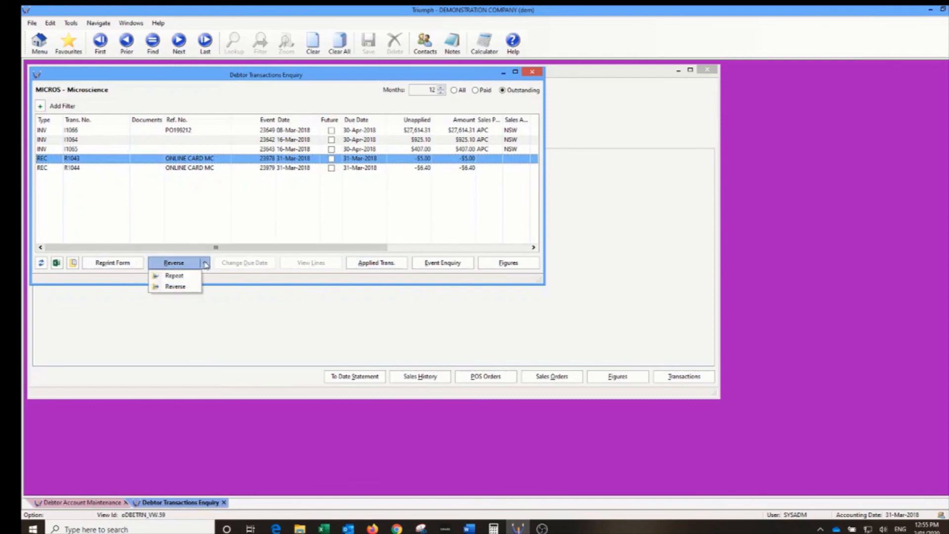
{"action": "left_click", "coordinate": [174, 266]}
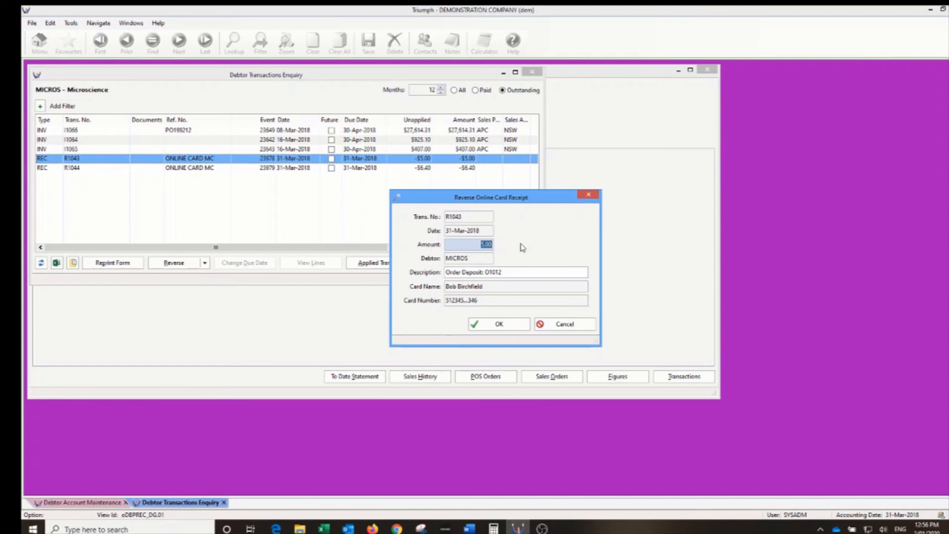
{"action": "left_click", "coordinate": [562, 329]}
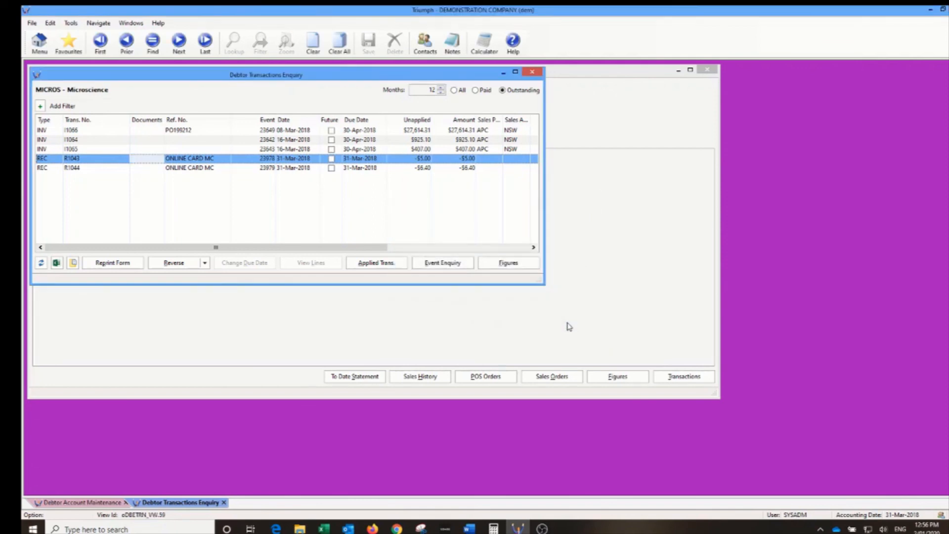
{"action": "left_click", "coordinate": [532, 72]}
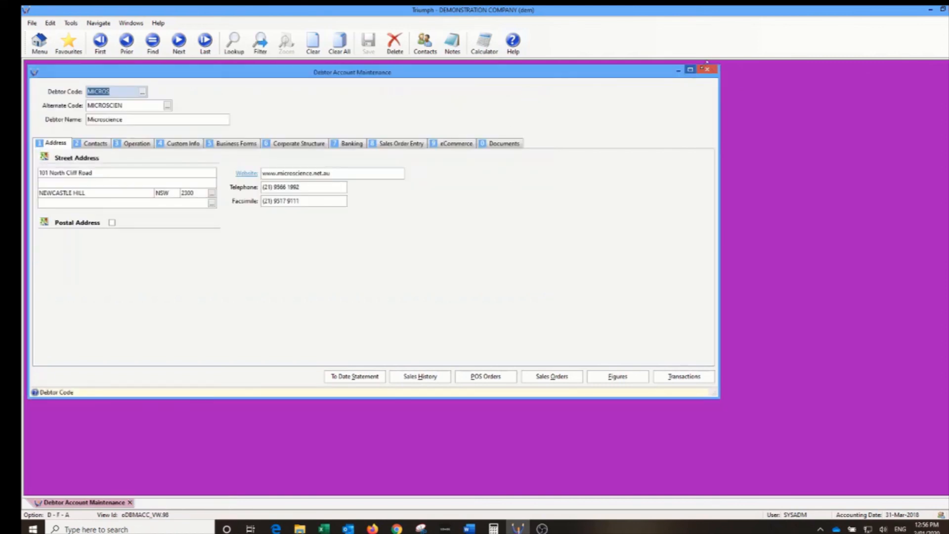
- Close the Debtor Account Maintenance window for Microscience to return to the Debtors' File Maintenance & Enquiry menu
{"action": "left_click", "coordinate": [709, 71]}
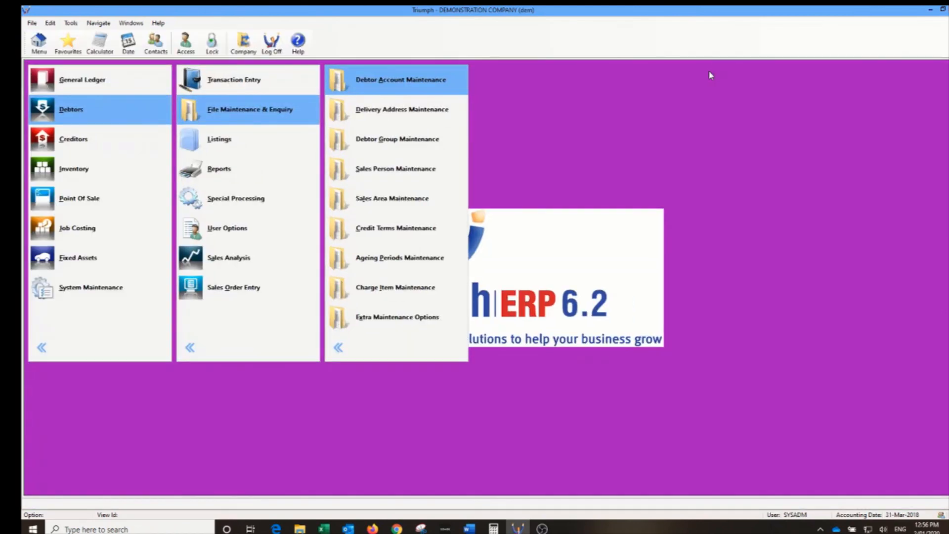